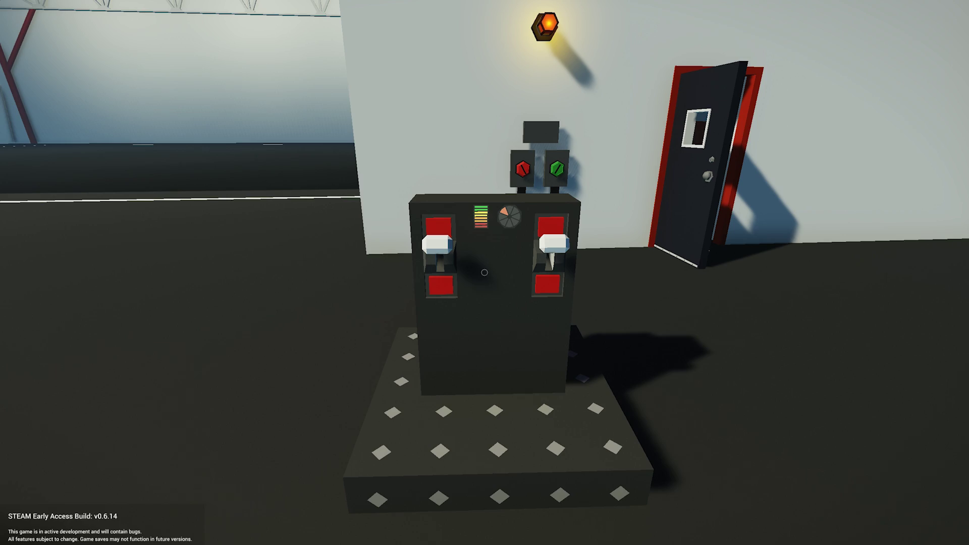
Step: Examine the finished throttle console up close and from its sides, including both levers, the bar display and the segmented dial
key(d)
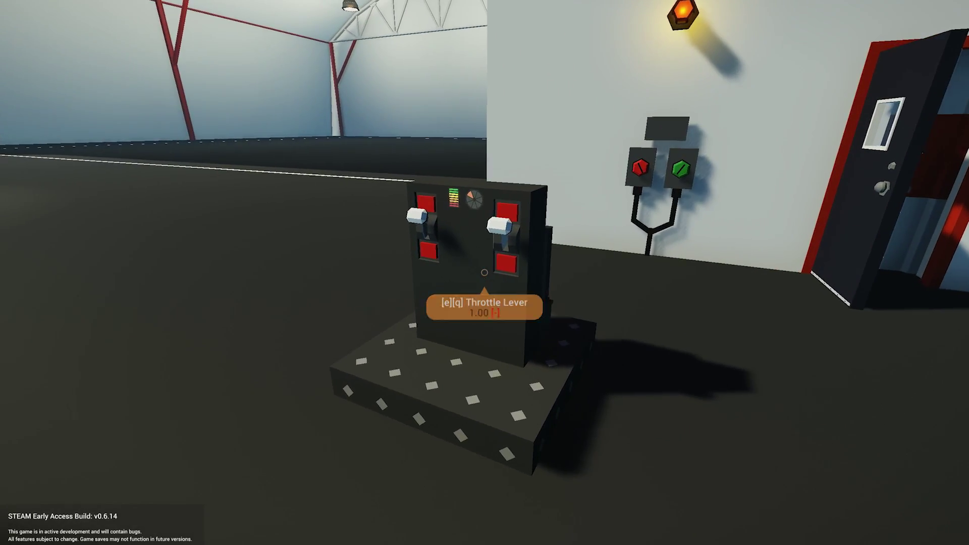
key(a)
key(w)
middle_click(484, 272)
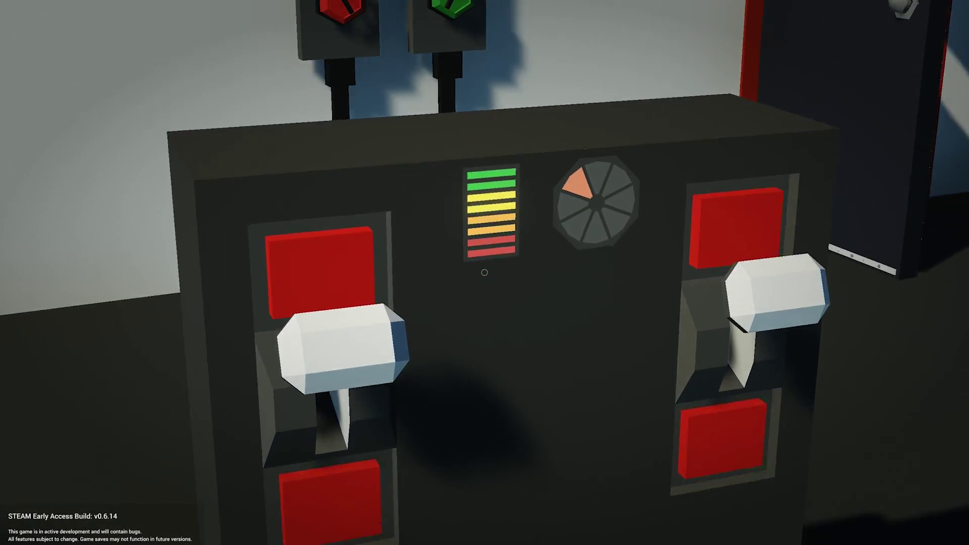
key(s)
key(w)
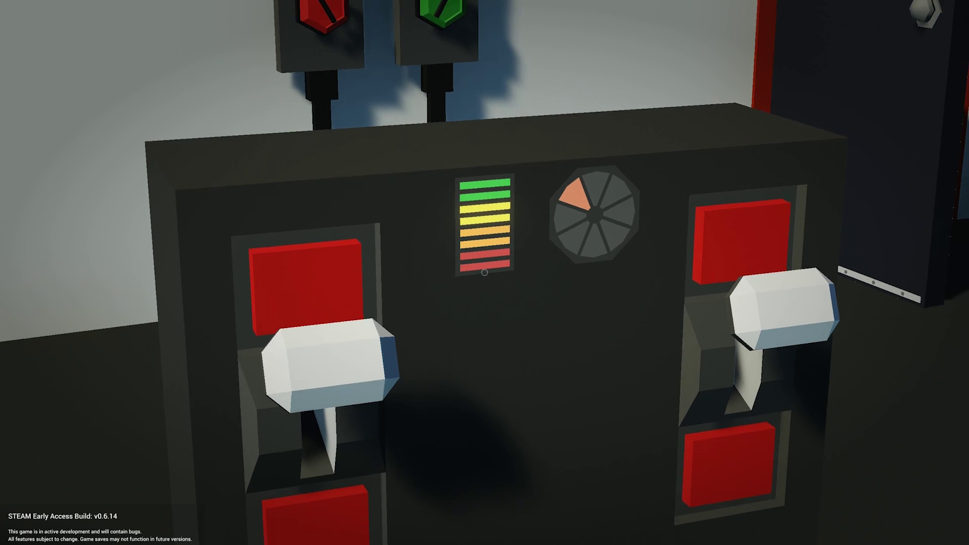
key(s)
key(d)
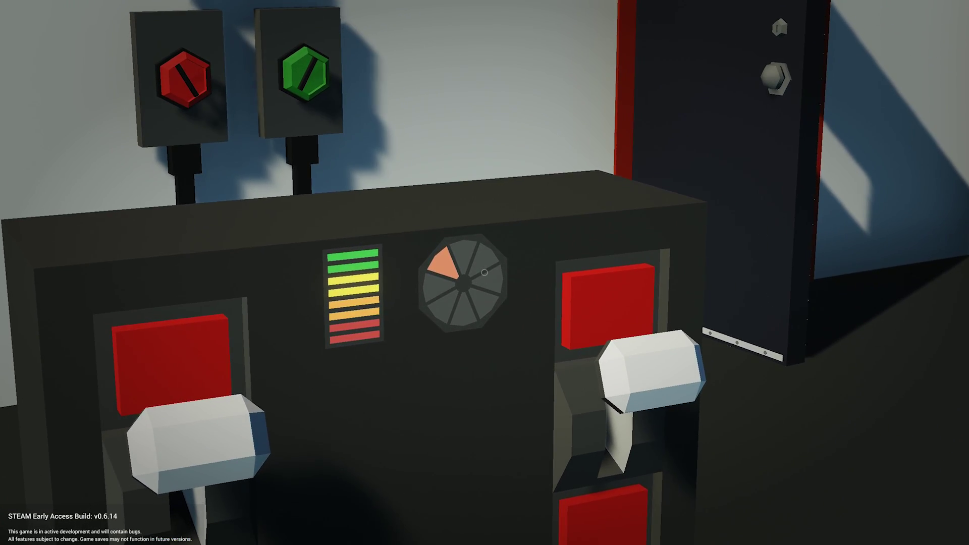
key(d)
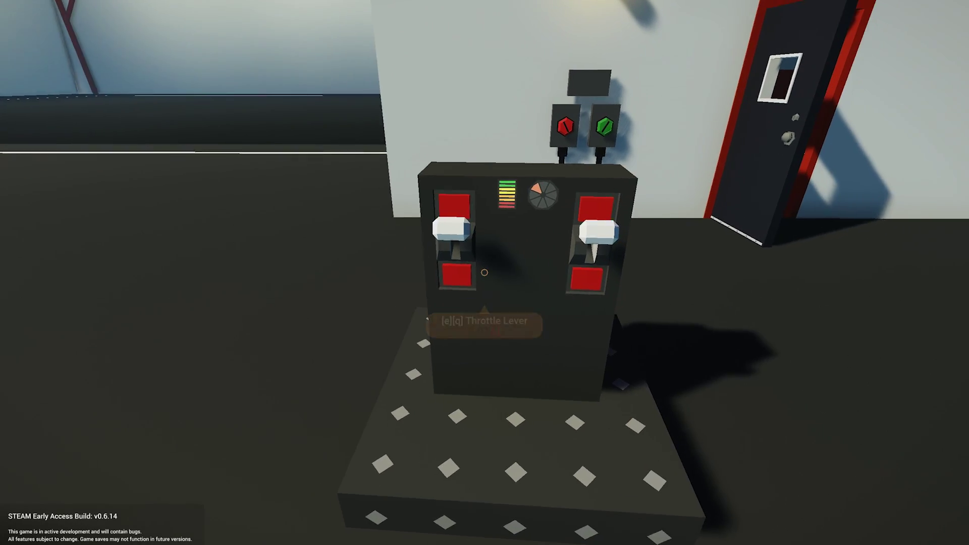
key(a)
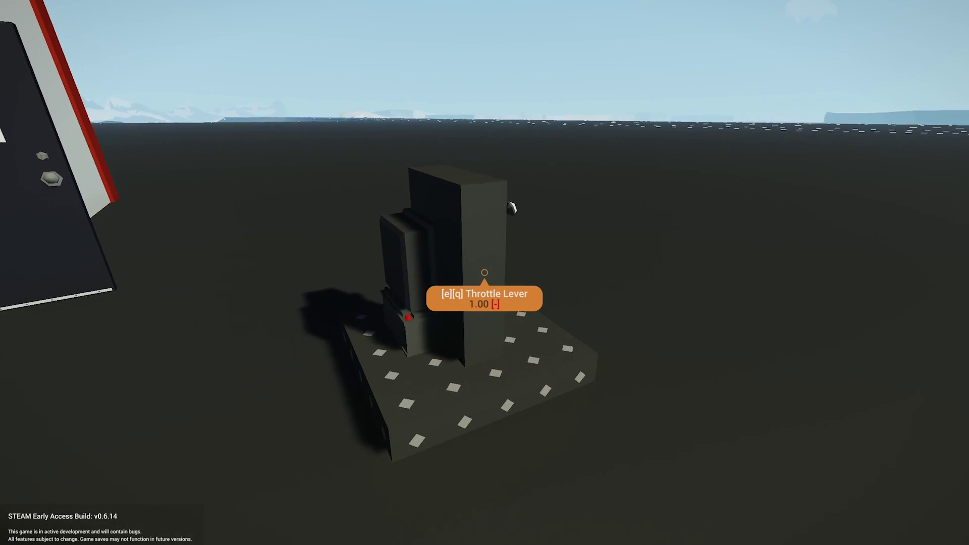
key(d)
key(d)
key(a)
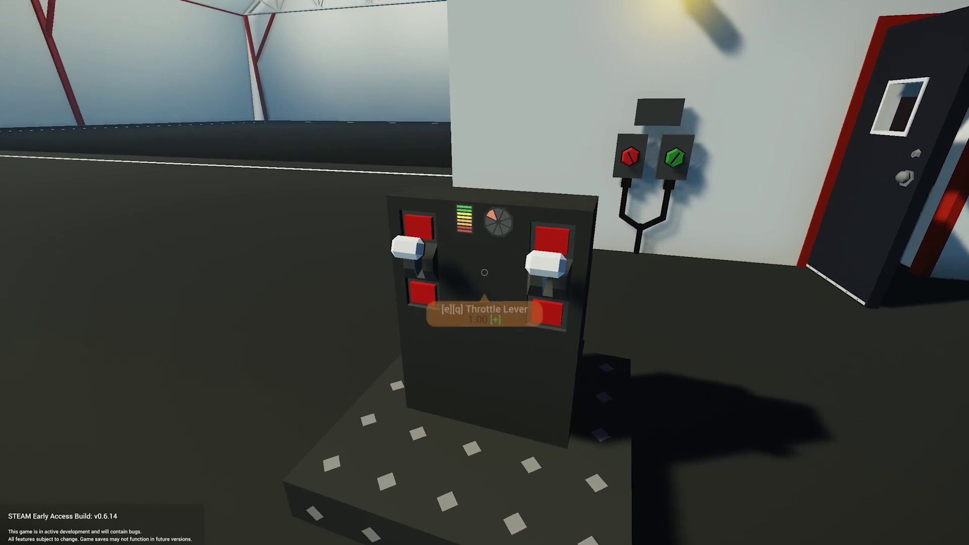
Step: Test the console's left throttle lever by lowering it to its minimum while watching the bar display
key(w)
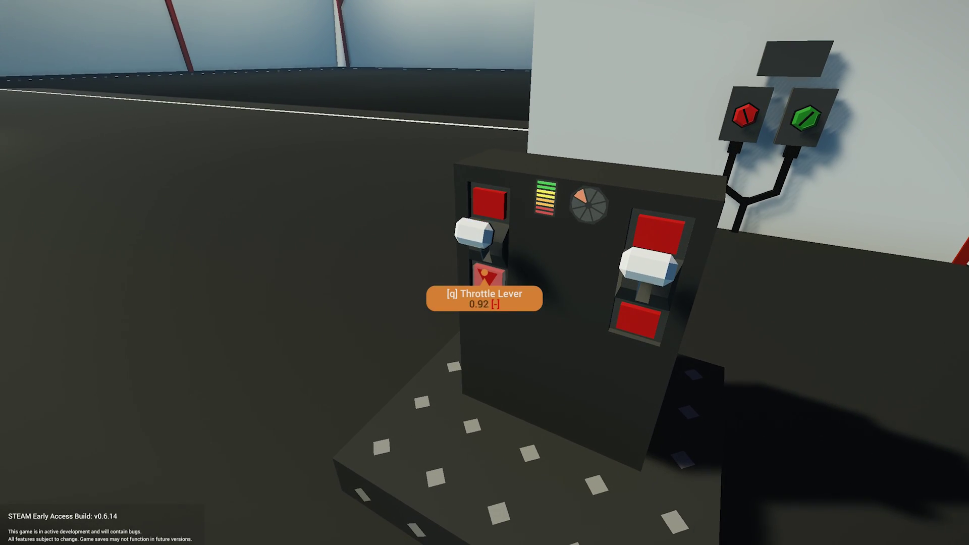
key(q)
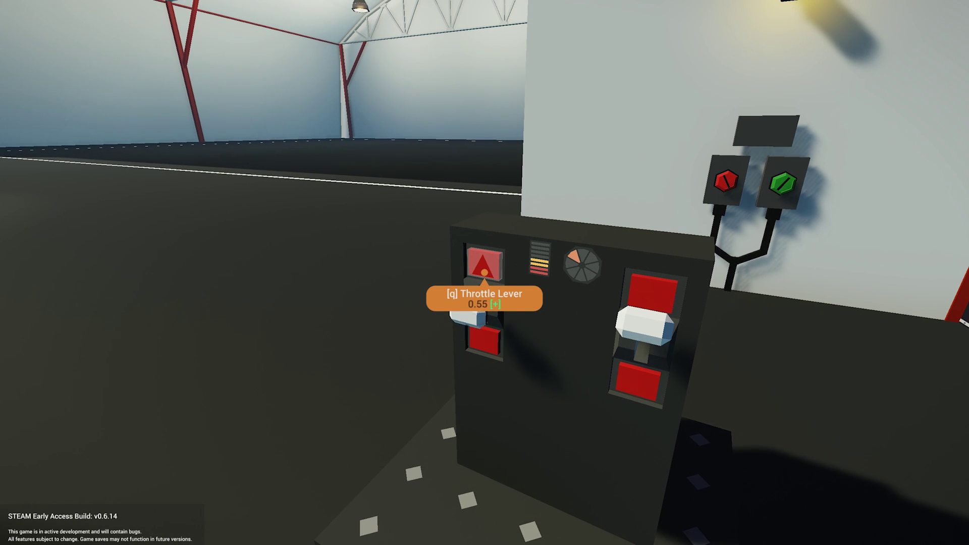
key(q)
key(d)
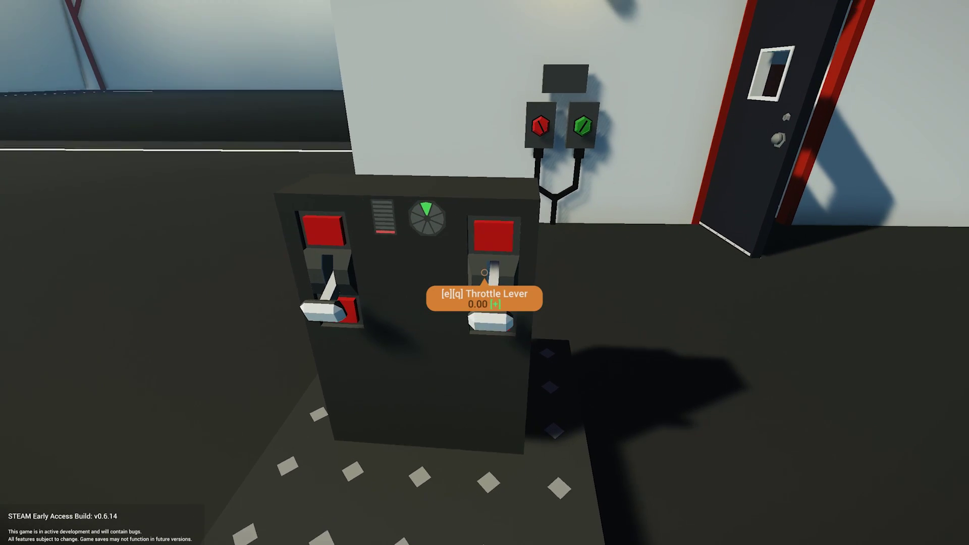
Step: Test the console's right throttle lever by moving it up and back down while watching the segmented dial
click(485, 273)
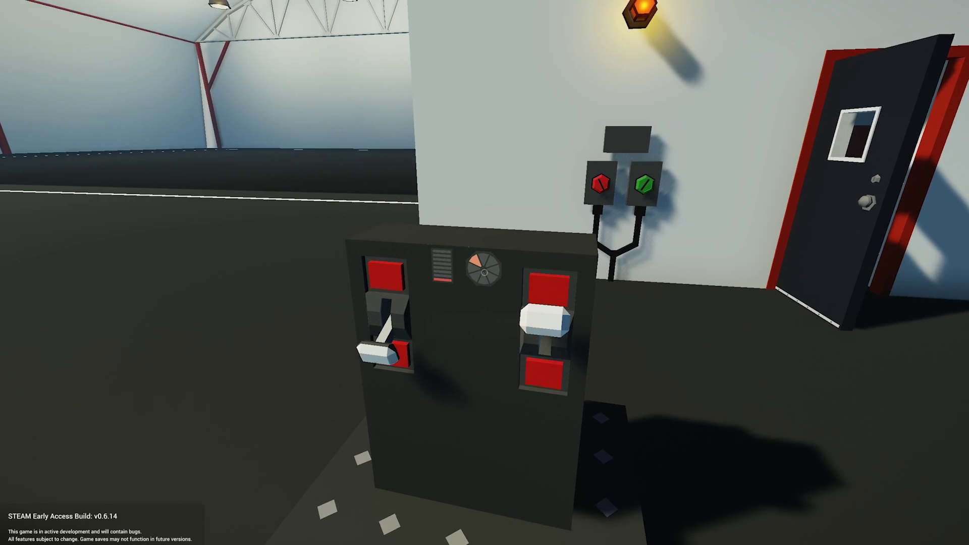
right_click(485, 272)
key(q)
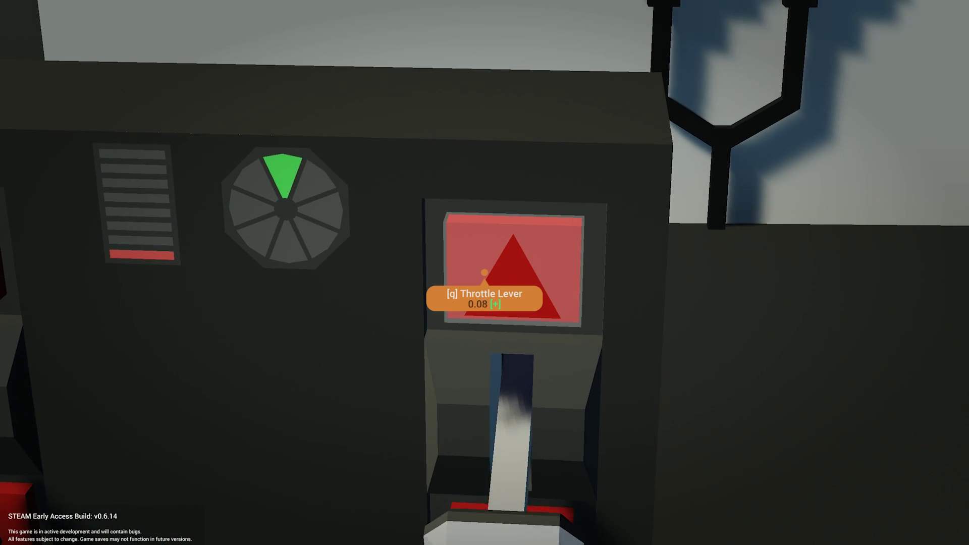
click(485, 273)
key(q)
key(a)
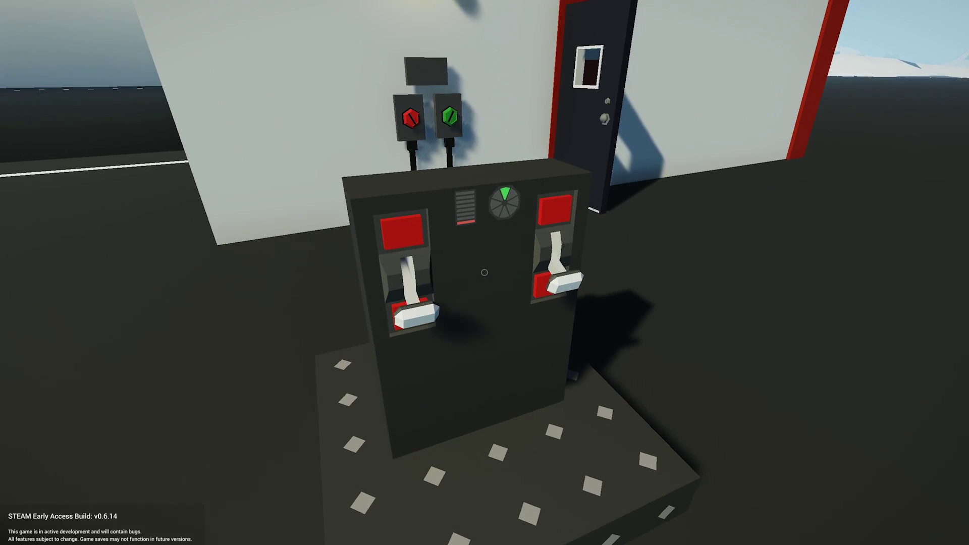
Step: Go to the workbench in the hangar, enter the vehicle editor and clear the existing vehicle
key(w)
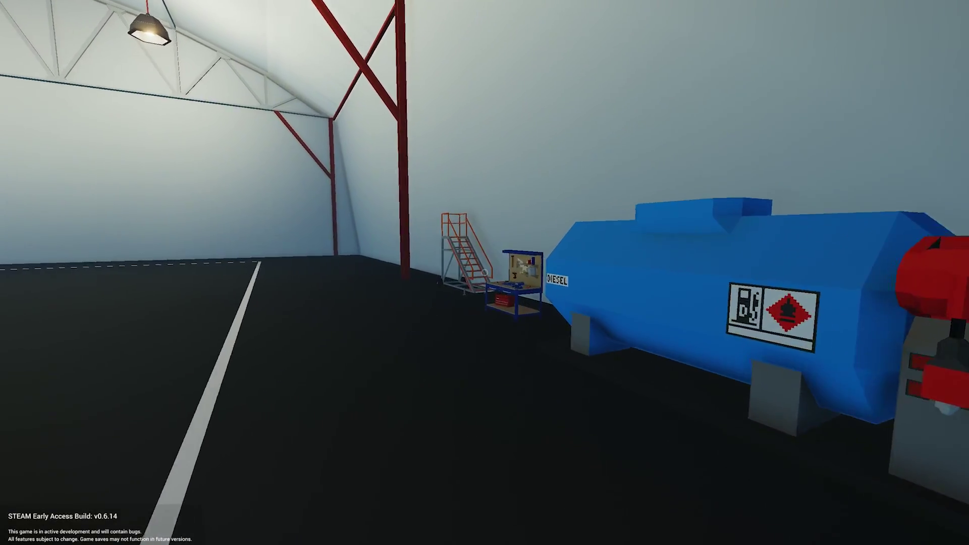
key(e)
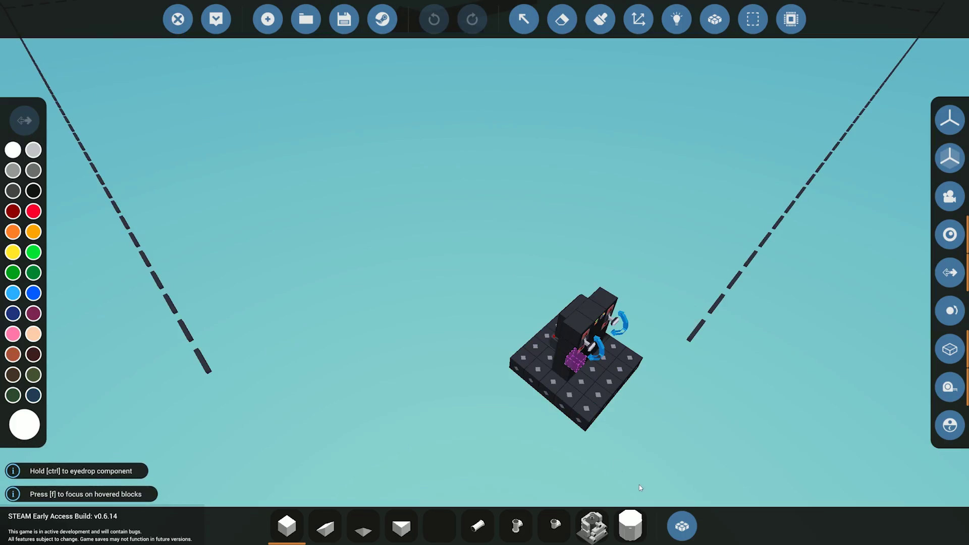
click(275, 26)
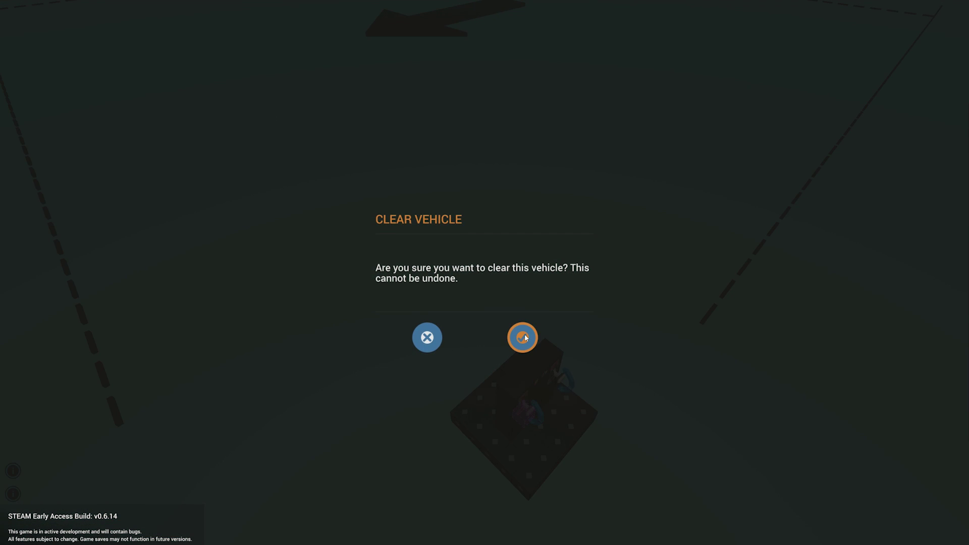
click(524, 334)
Step: Build a flat 4 x 4 base of basic blocks and delete the extra block protruding from its edge
key(a)
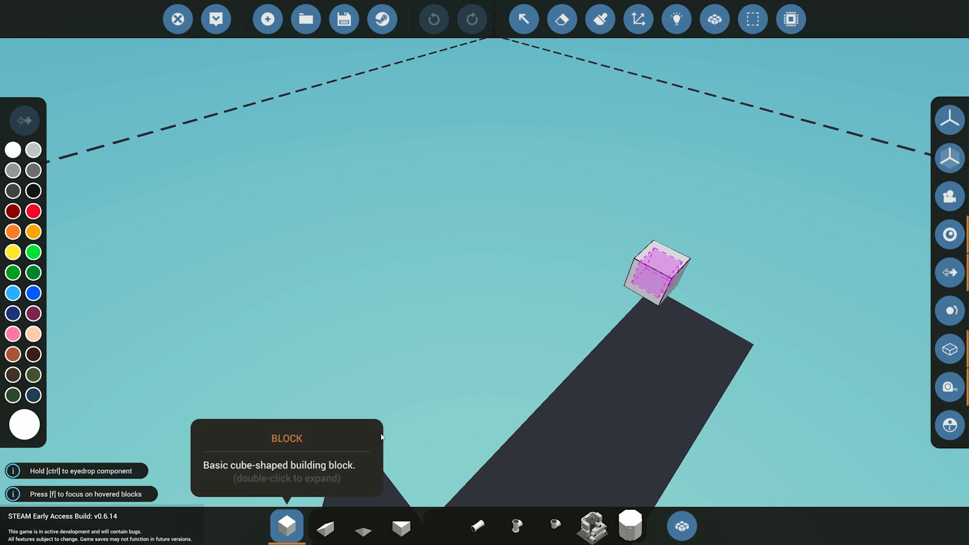
key(s)
key(d)
mouse_move(432, 272)
mouse_down()
mouse_move(418, 307)
mouse_move(397, 273)
mouse_move(415, 284)
mouse_up()
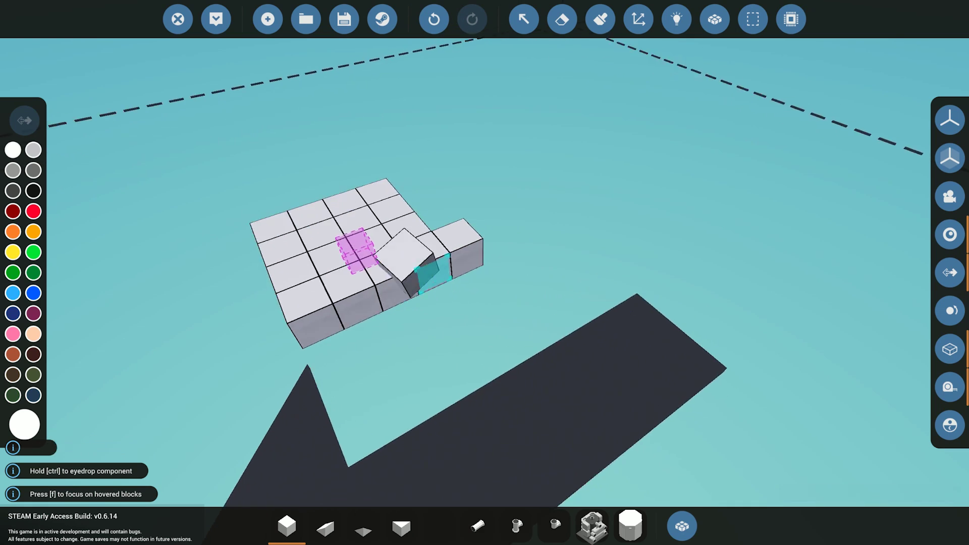
key(x)
click(478, 245)
key(w)
key(1)
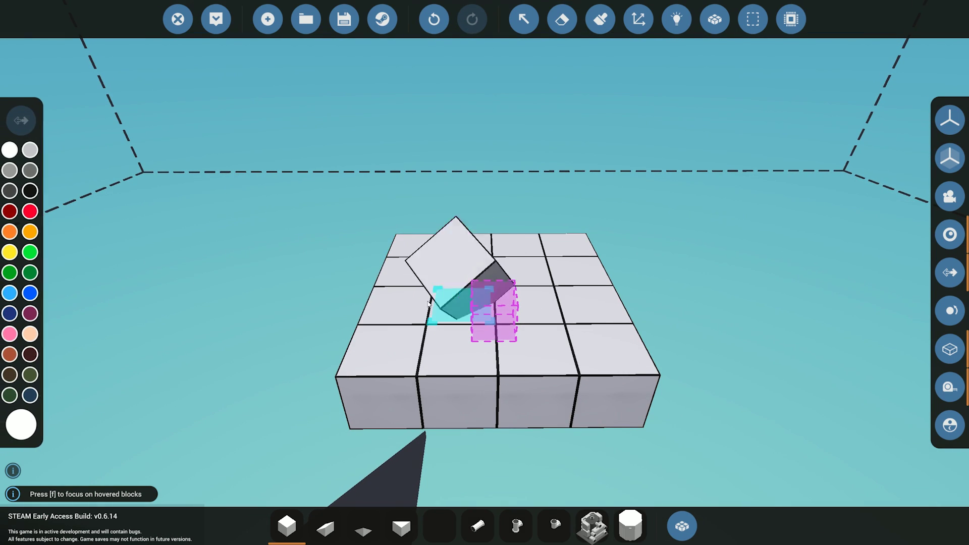
Step: Raise a 1 x 4 x 4 block wall across the base, then remove the upper two blocks of each outer column and the top middle pair
key(s)
mouse_move(404, 299)
mouse_down()
mouse_move(571, 278)
mouse_move(586, 148)
mouse_up()
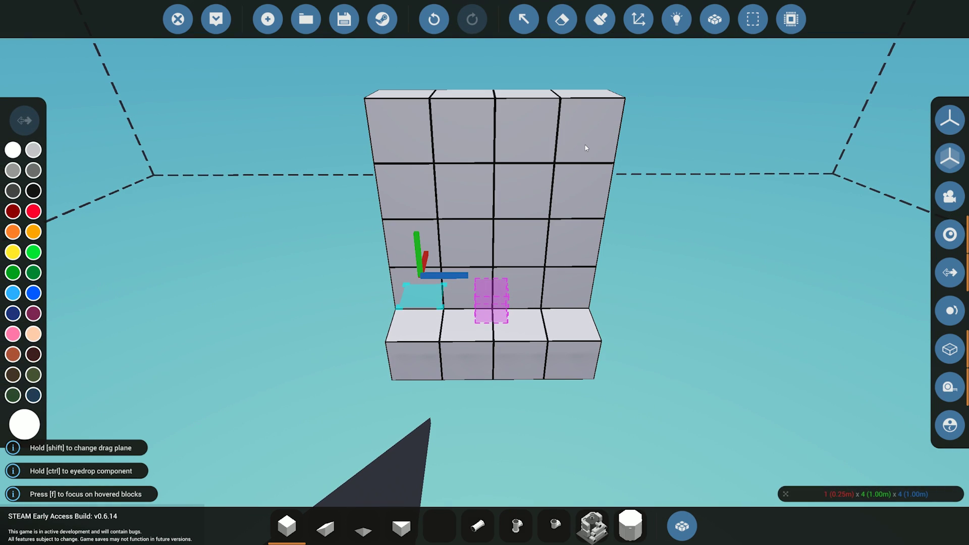
key(w)
key(x)
drag(424, 247, 425, 241)
drag(606, 283, 608, 226)
drag(489, 218, 541, 221)
key(w)
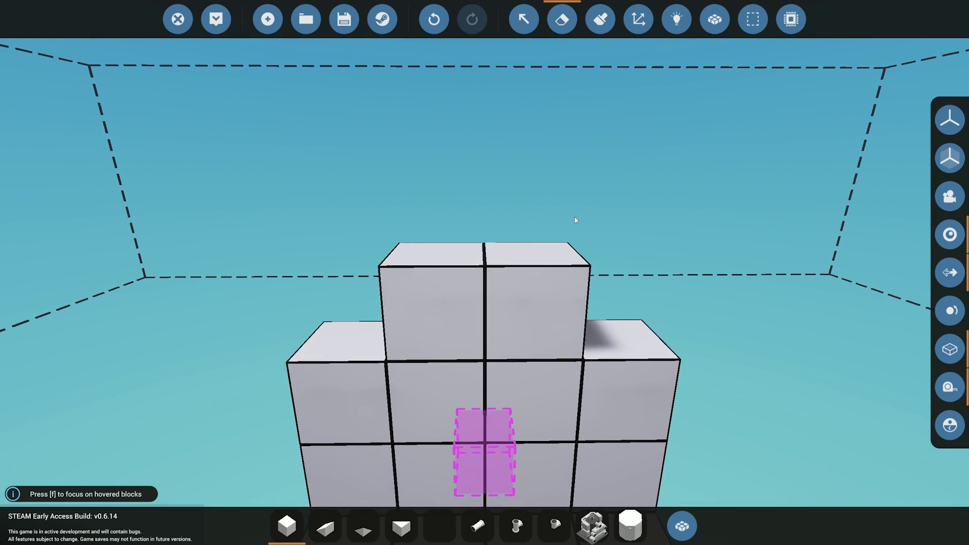
Step: Pick the Throttle Lever component, rotate it upright facing the front, and place one on each outer column of the wall
click(682, 526)
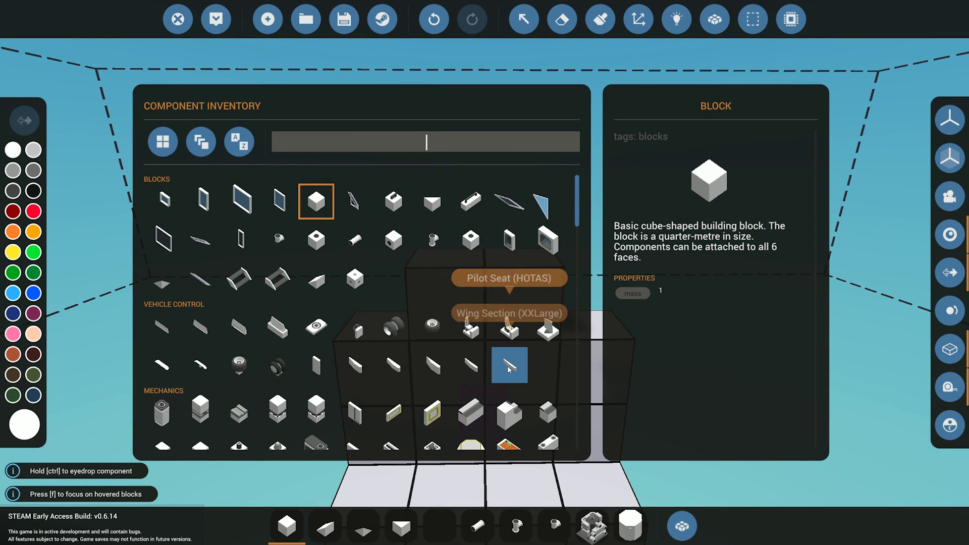
scroll(509, 368, down, 5)
click(392, 339)
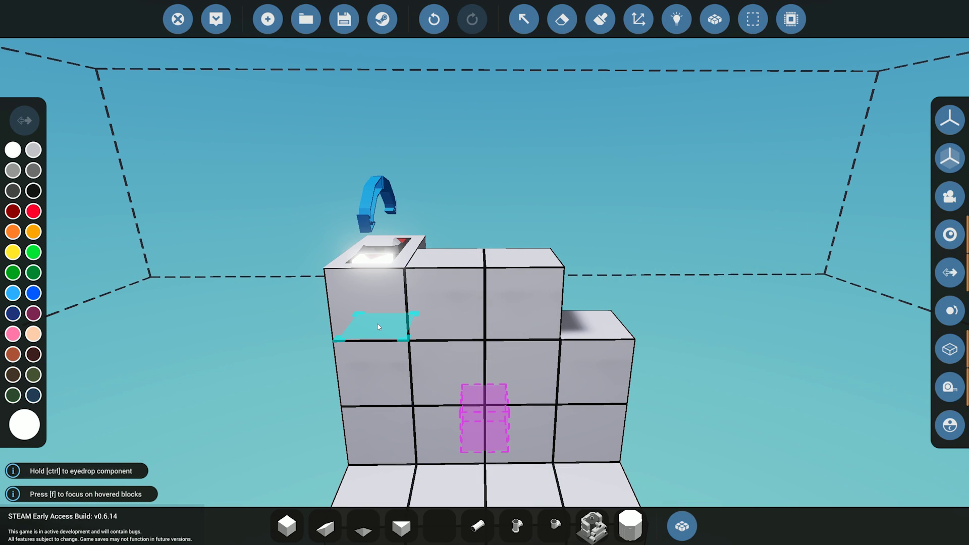
key(j)
key(o)
key(j)
key(j)
click(378, 327)
click(423, 328)
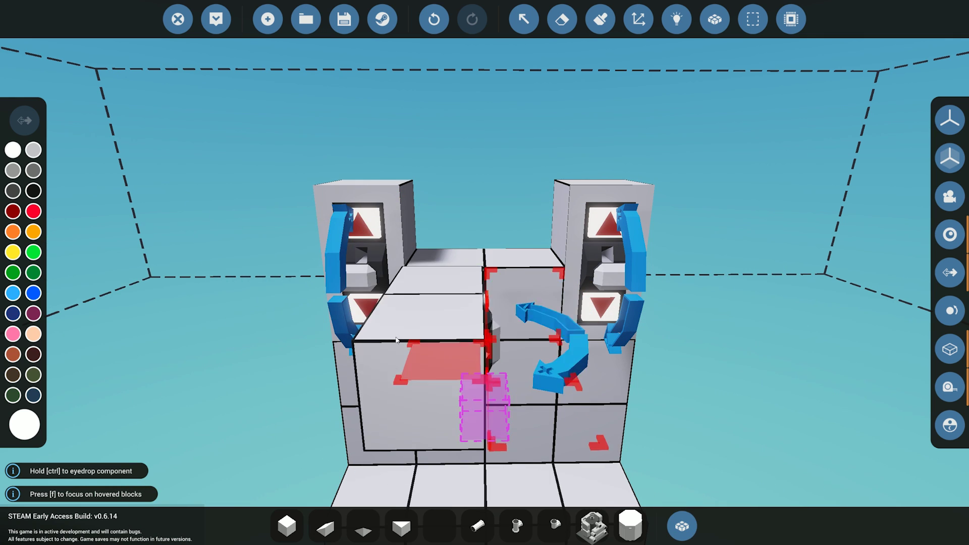
Step: Pick the Instrument Panel component and place two side by side on the middle columns between the throttle levers
click(681, 526)
scroll(513, 331, down, 15)
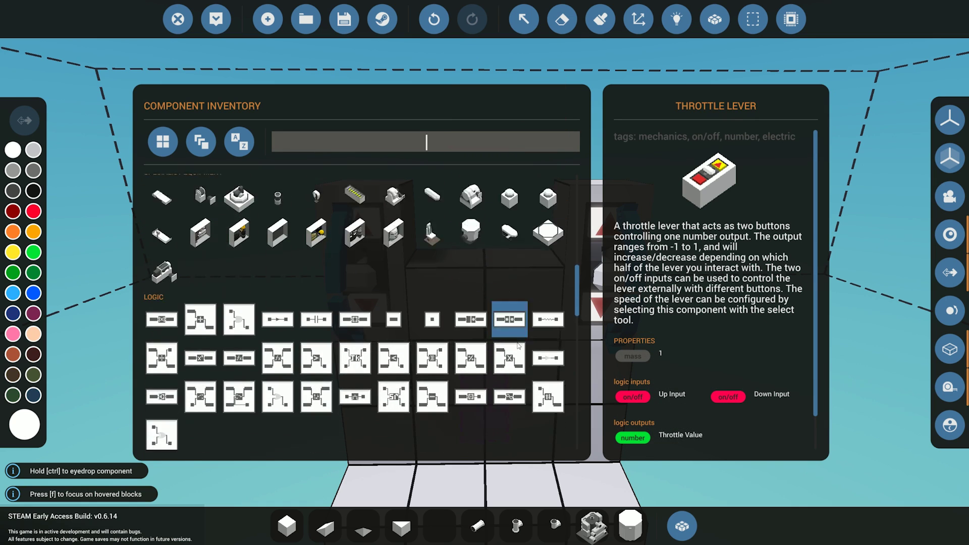
click(511, 244)
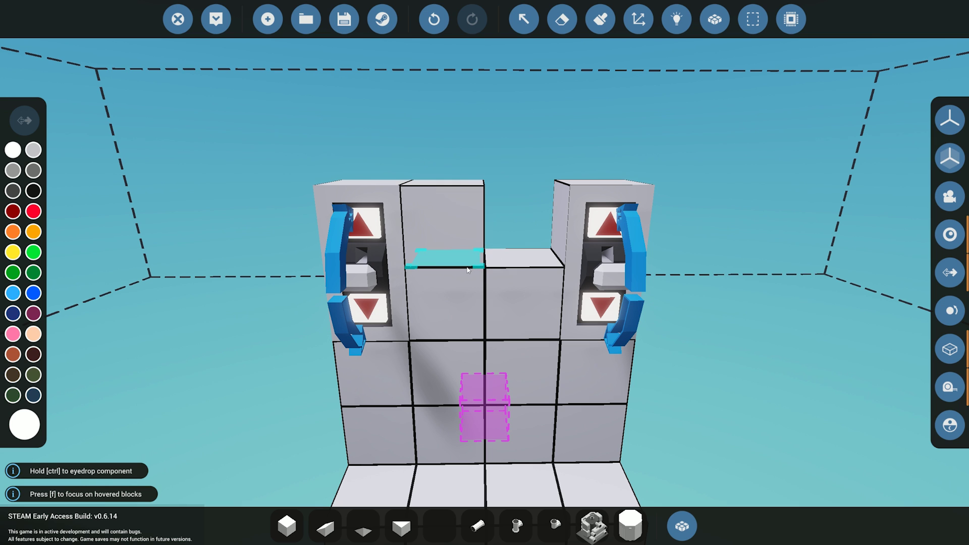
click(468, 270)
click(523, 261)
key(w)
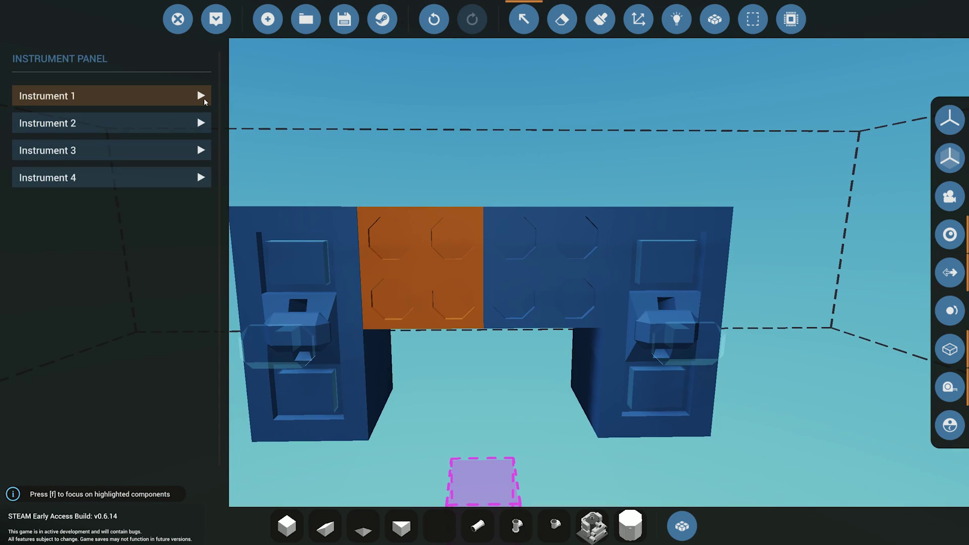
Step: On the left instrument panel, set the type of Instruments 1, 3 and 4 to None
click(203, 98)
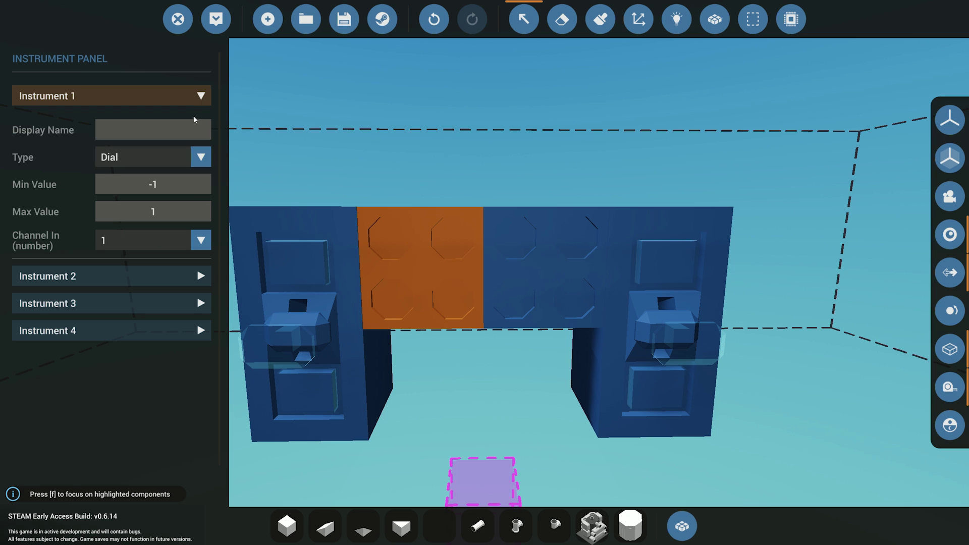
click(178, 159)
click(121, 171)
click(140, 226)
click(150, 291)
click(139, 303)
click(139, 328)
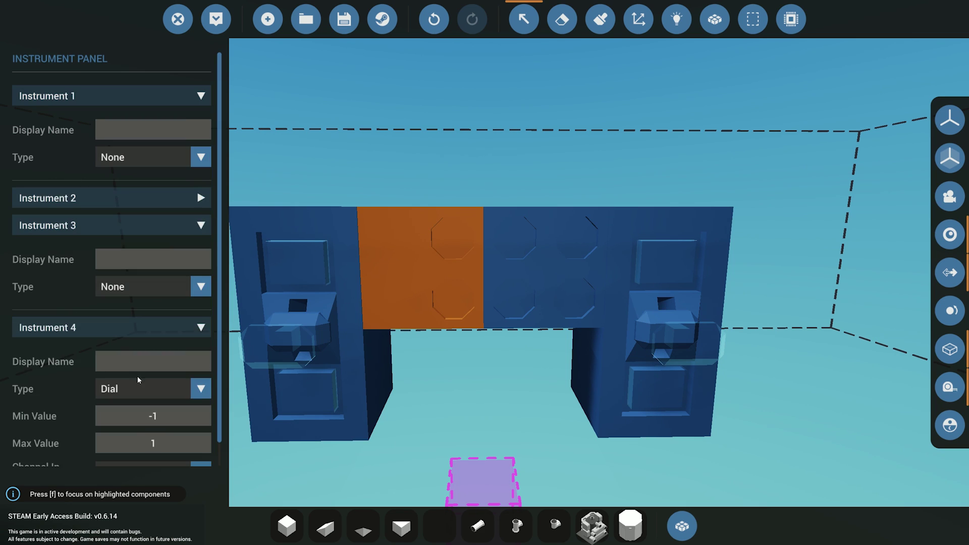
click(136, 399)
click(136, 404)
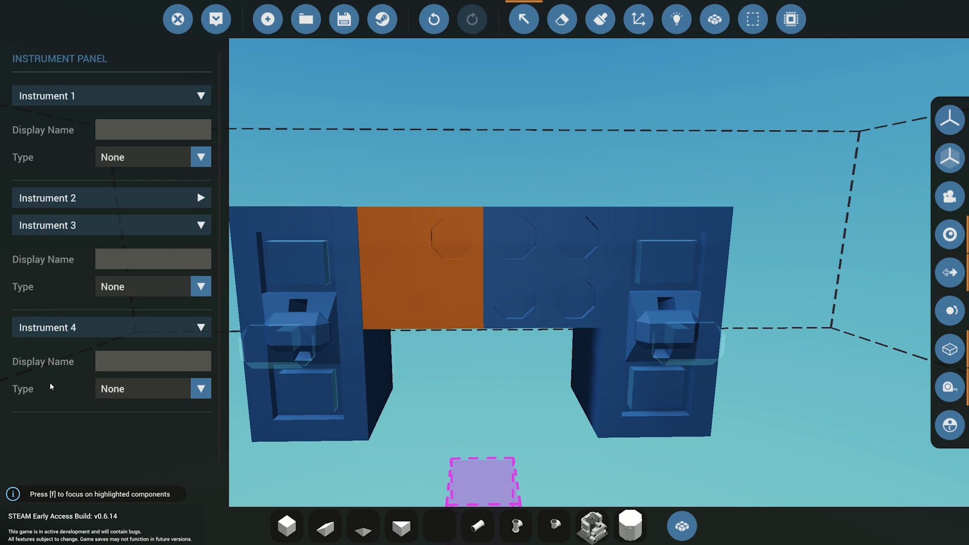
Step: On the right instrument panel, set the type of Instruments 2, 3 and 4 to None, and leave the selection tool
click(545, 283)
click(154, 102)
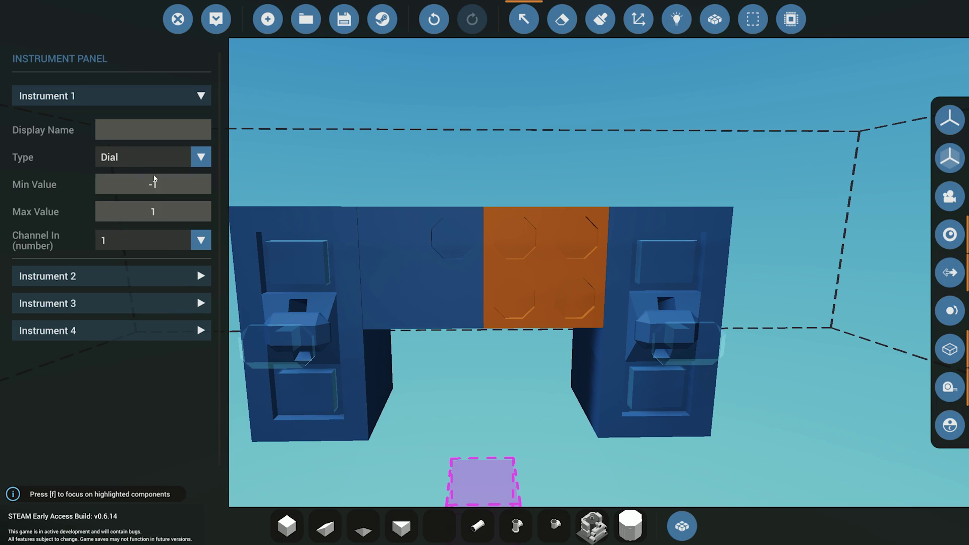
click(154, 284)
click(153, 341)
click(152, 360)
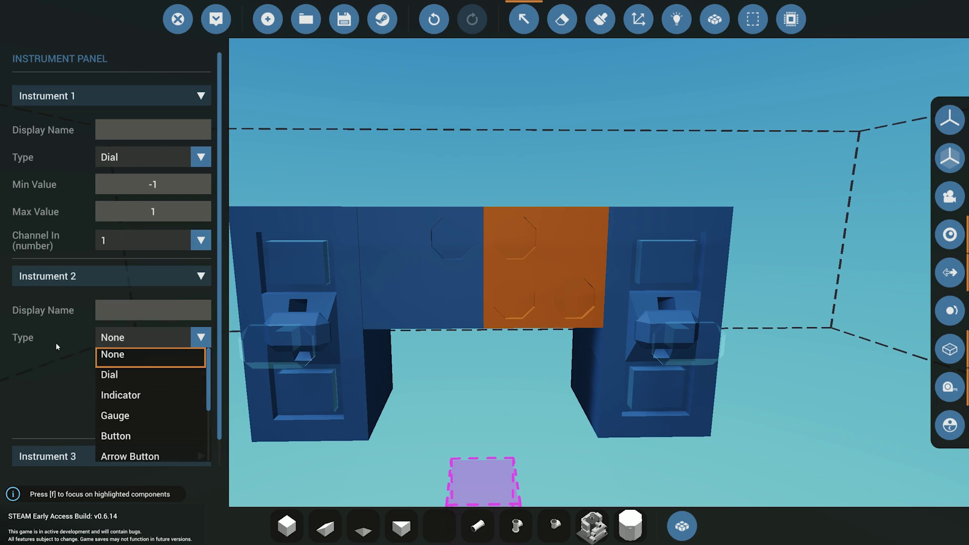
click(103, 378)
scroll(186, 404, down, 3)
click(175, 344)
click(152, 356)
click(87, 345)
click(158, 452)
scroll(150, 419, down, 3)
click(132, 367)
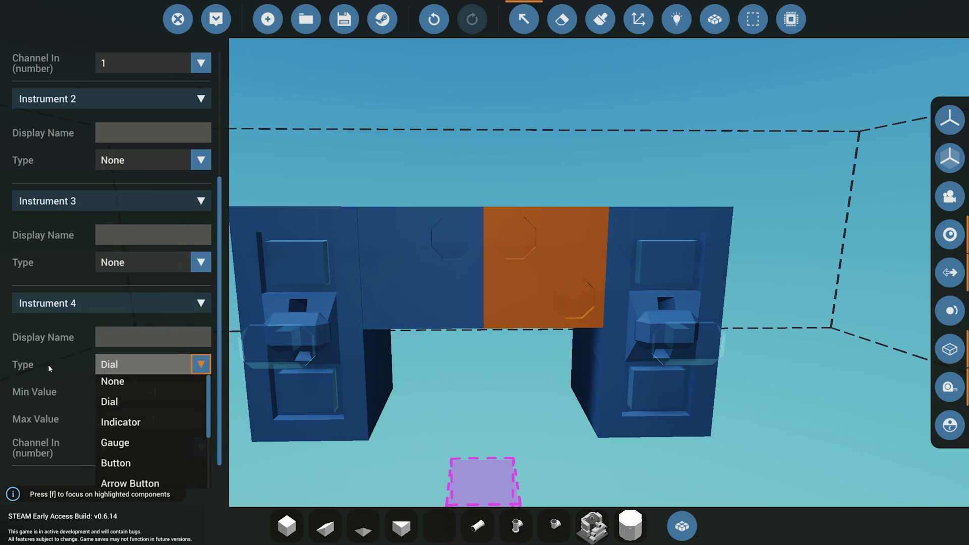
click(121, 381)
click(516, 381)
click(529, 24)
Step: On the left instrument panel, set Instrument 2 to the Radial Segment type with On/Off display mode
key(s)
key(d)
key(w)
key(a)
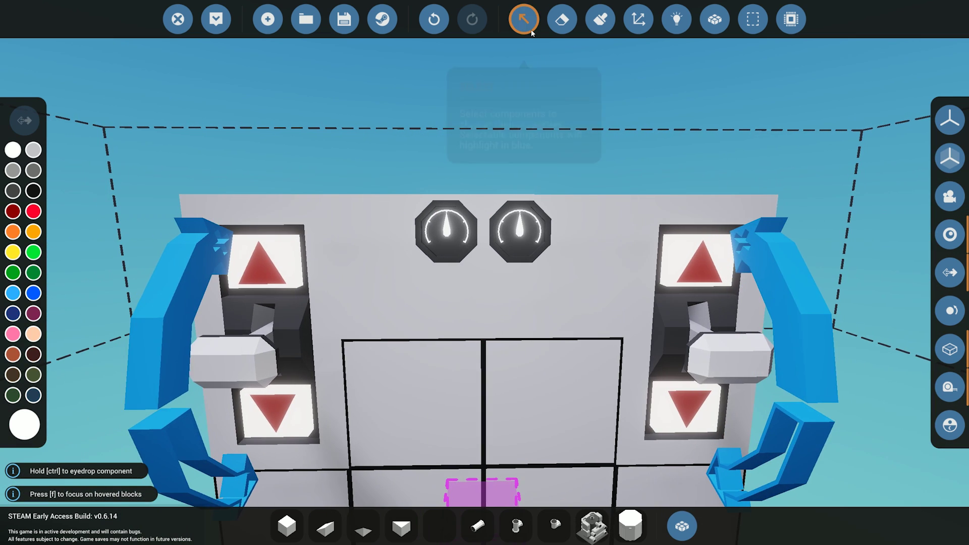
click(528, 25)
click(440, 253)
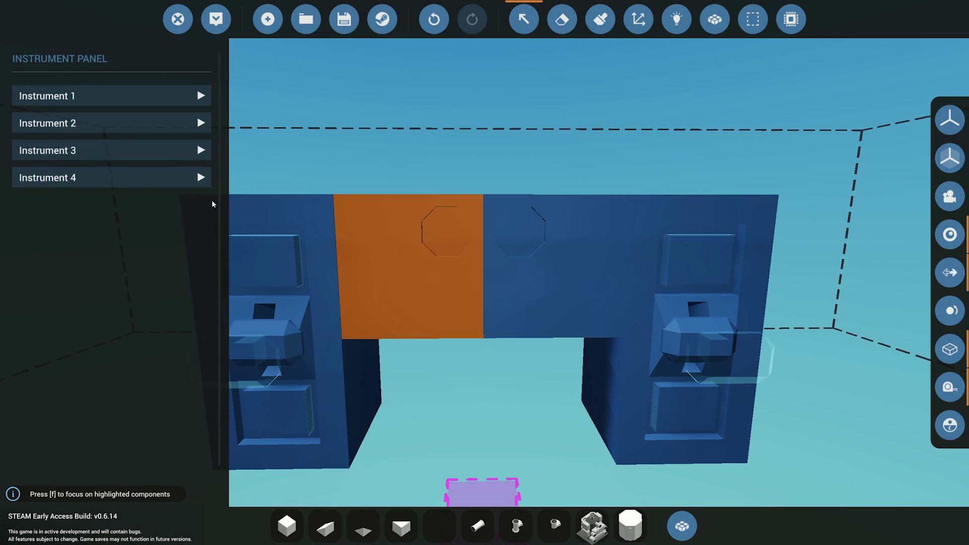
click(188, 123)
click(188, 184)
scroll(188, 250, down, 2)
click(157, 275)
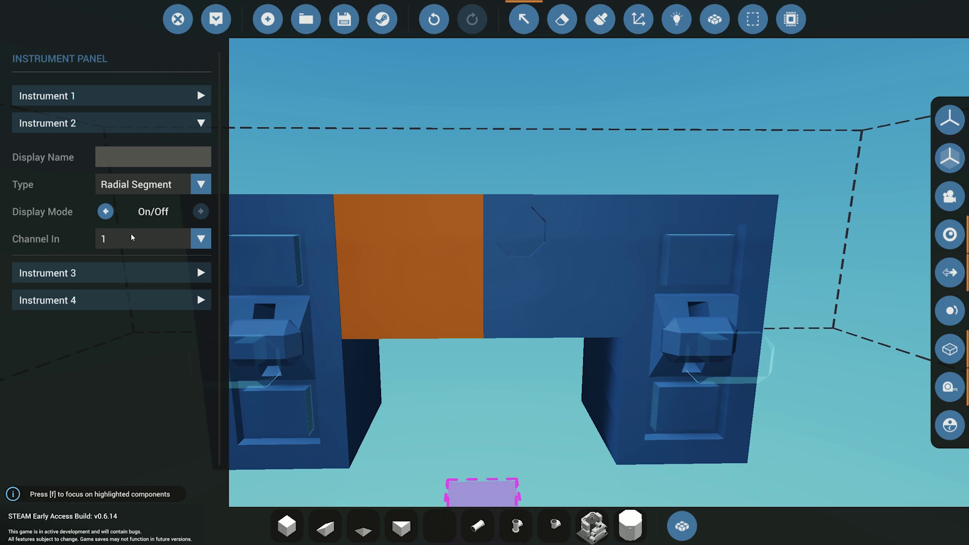
Step: On the right instrument panel, set Instrument 1 to Bar Segment with On/Off display mode and input channel 10, and leave the selection tool
click(552, 249)
click(185, 96)
click(191, 189)
click(200, 157)
scroll(184, 253, down, 3)
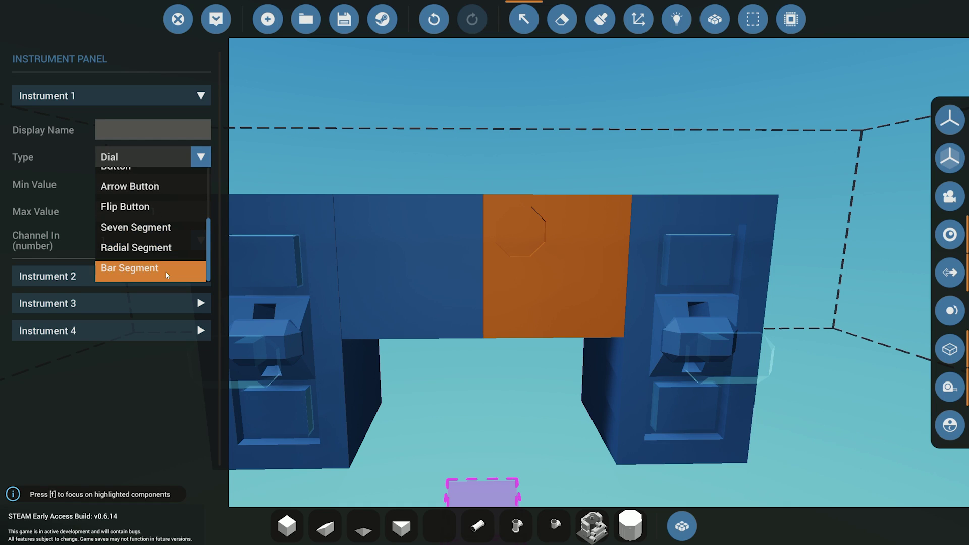
click(165, 271)
click(177, 238)
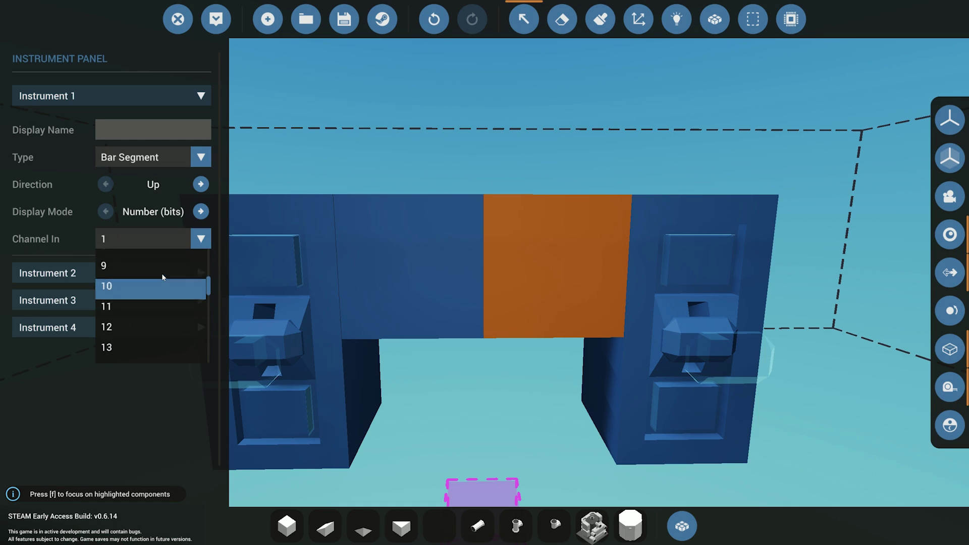
click(130, 280)
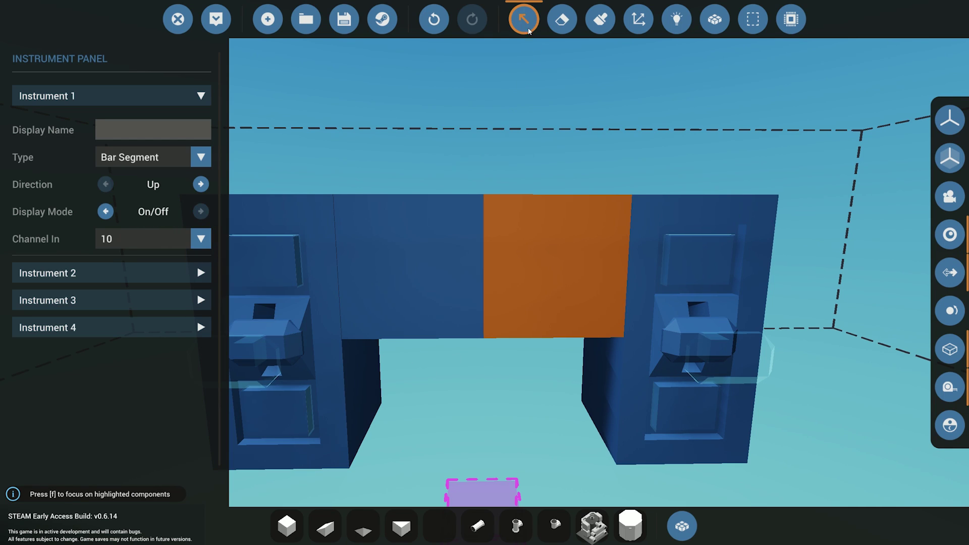
click(523, 19)
Step: Paint the bar indicator's segments from the bottom up: two red, two orange, one yellow and three green
key(s)
key(a)
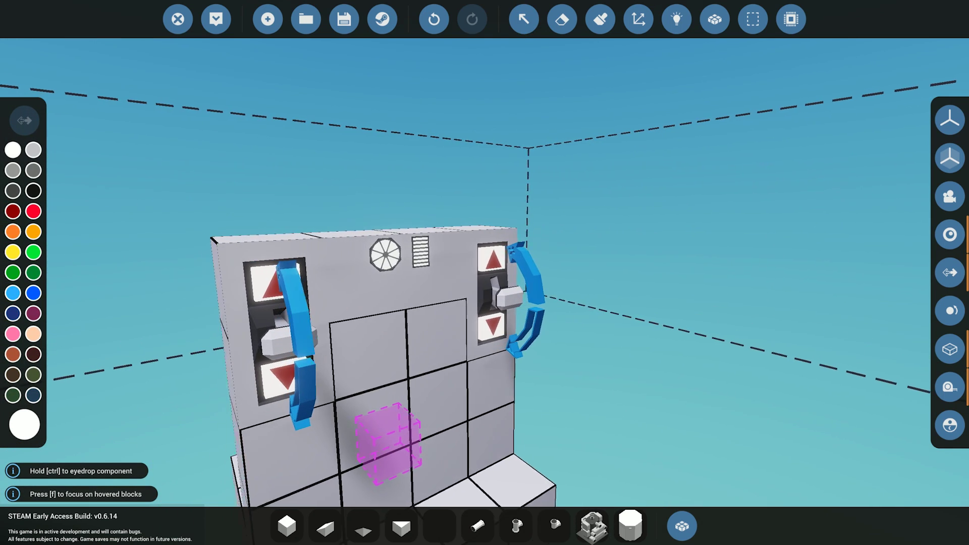
key(d)
scroll(505, 252, up, 5)
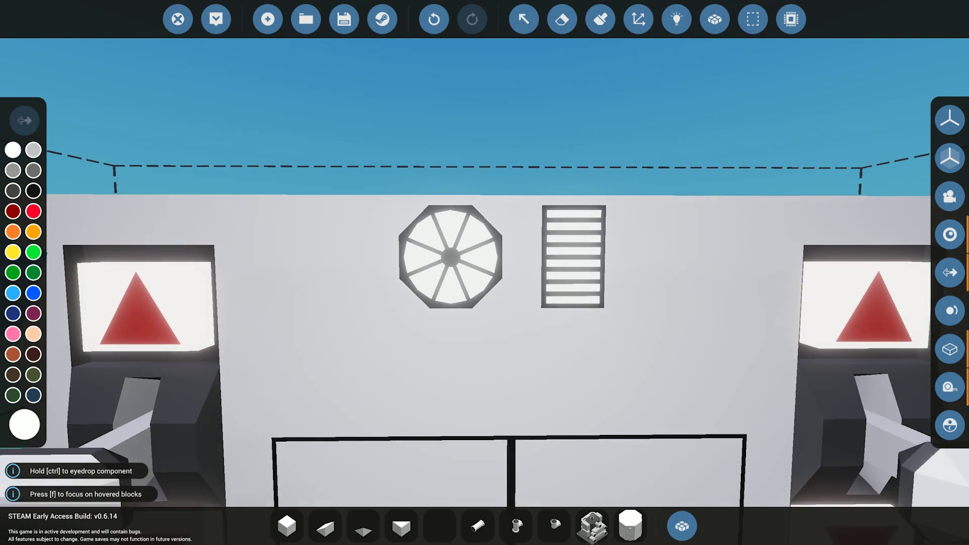
click(606, 19)
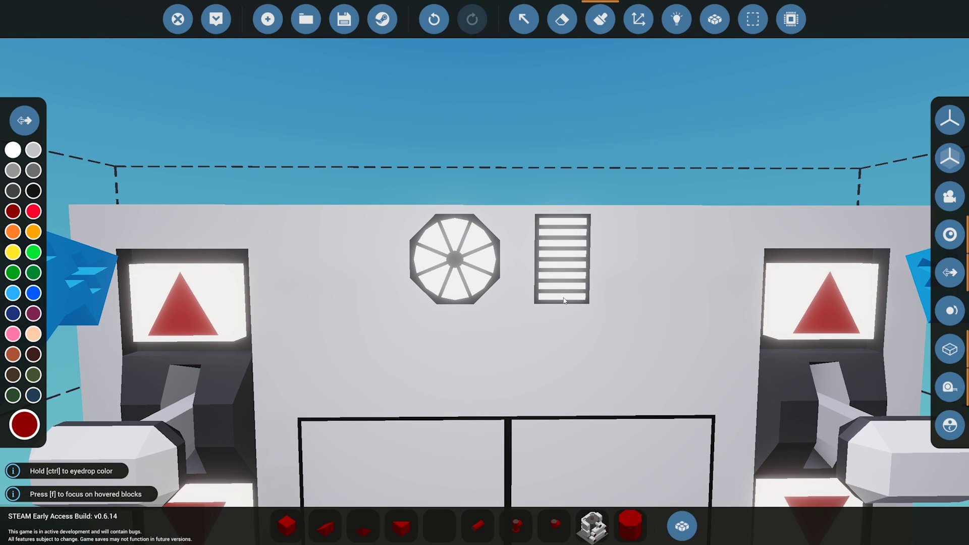
key(d)
key(a)
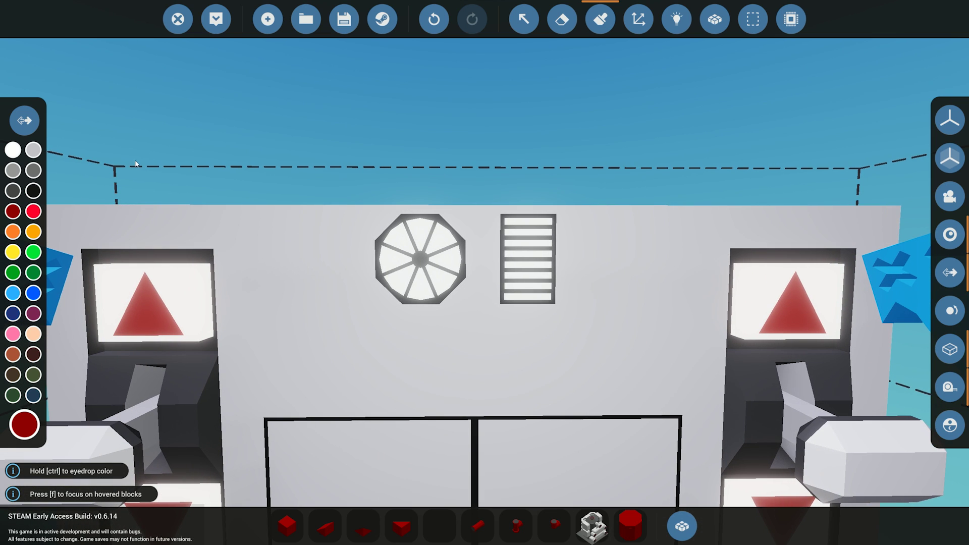
click(23, 121)
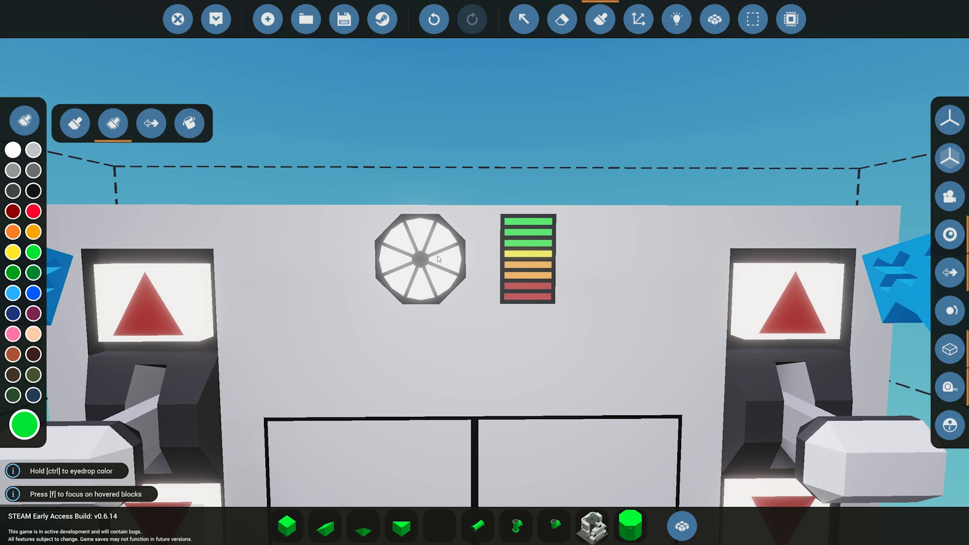
Step: Paint all segments of the radial indicator bright green and leave the paint tool
key(a)
key(w)
key(d)
key(a)
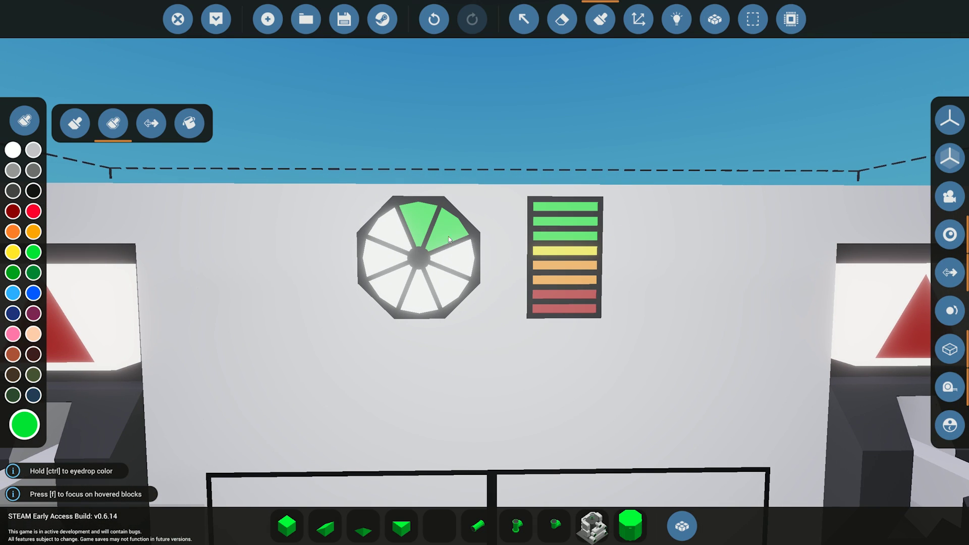
key(s)
key(w)
key(s)
key(a)
key(d)
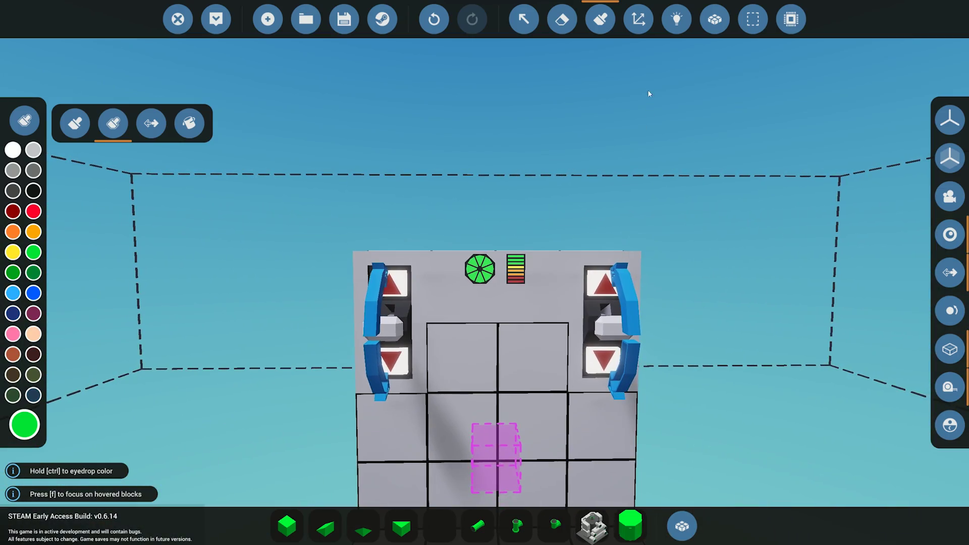
click(600, 20)
Step: Check the Instrument 2 settings of the left instrument panel and close its properties
key(w)
key(a)
key(d)
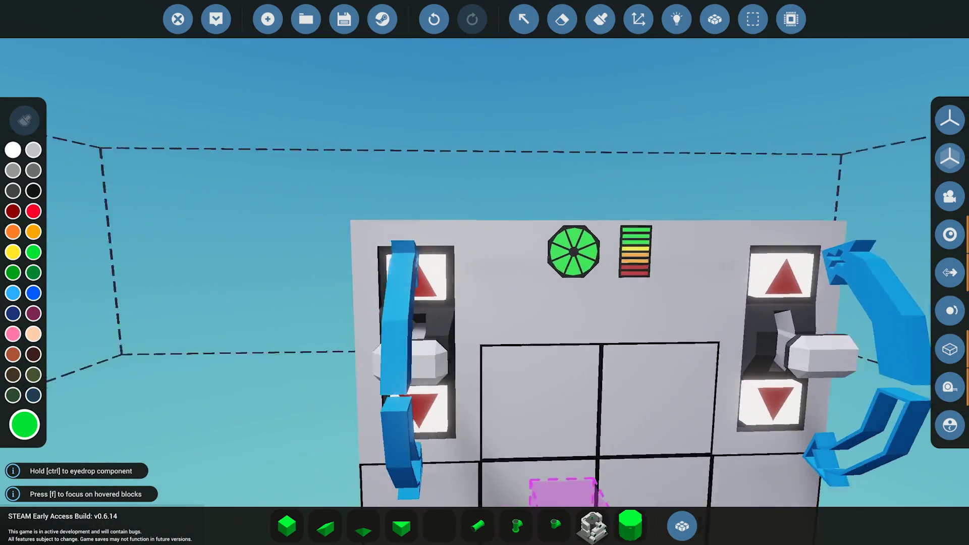
key(a)
key(d)
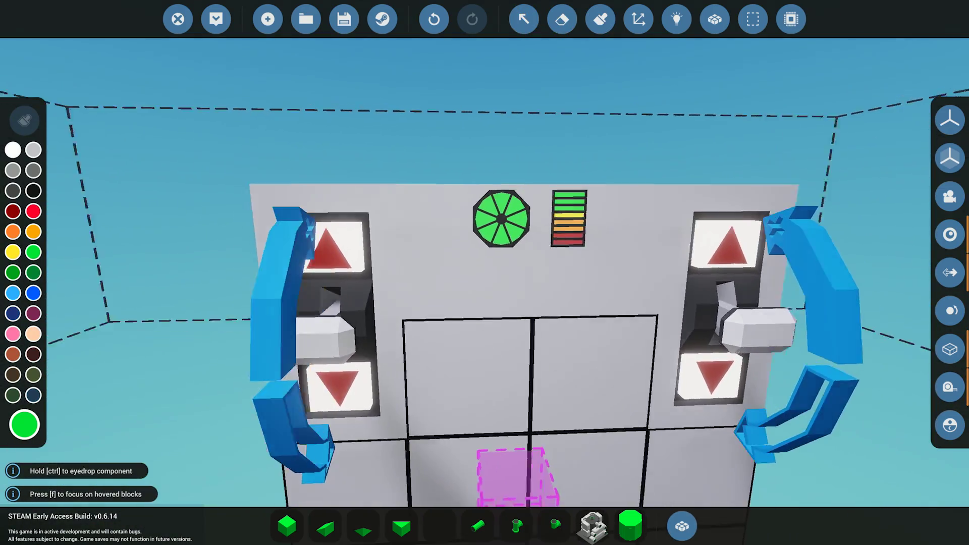
key(w)
scroll(827, 171, down, 4)
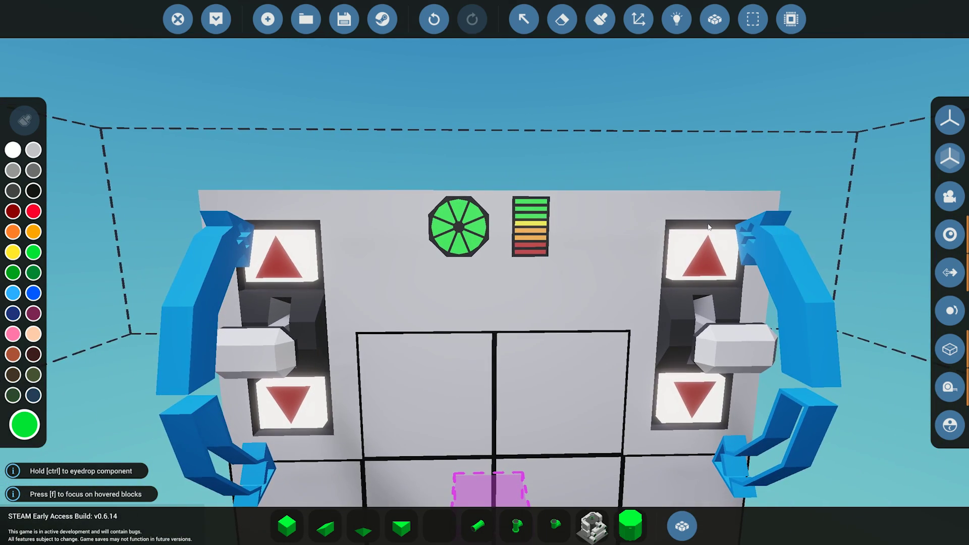
scroll(785, 147, up, 4)
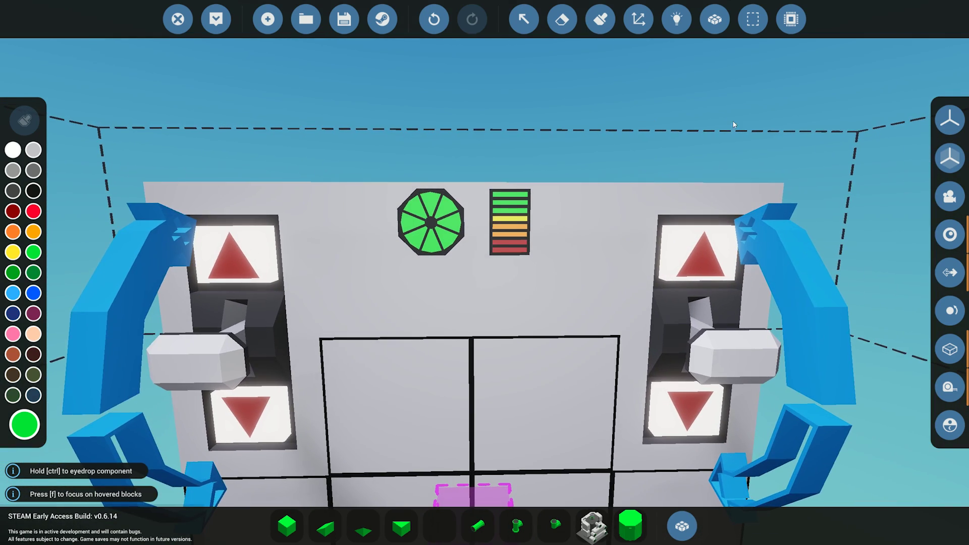
click(524, 20)
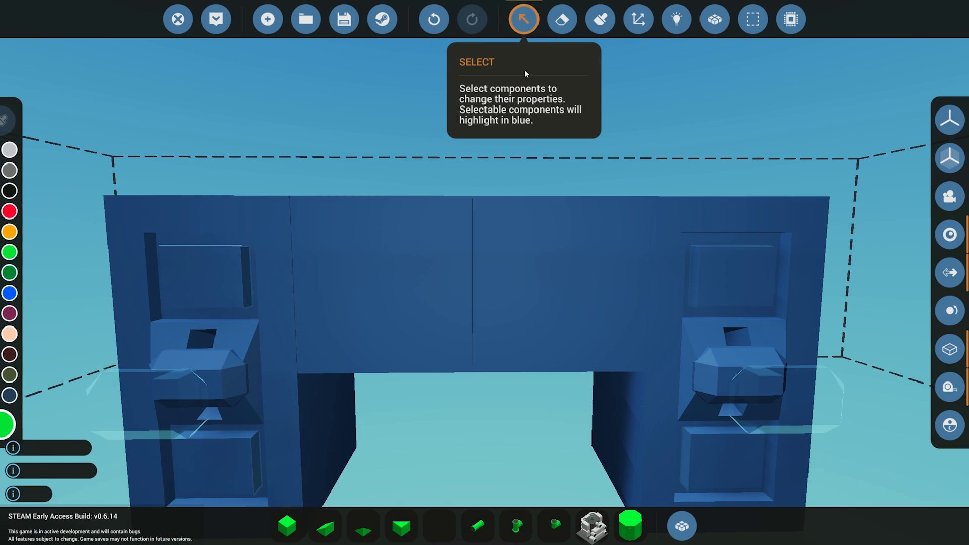
click(355, 231)
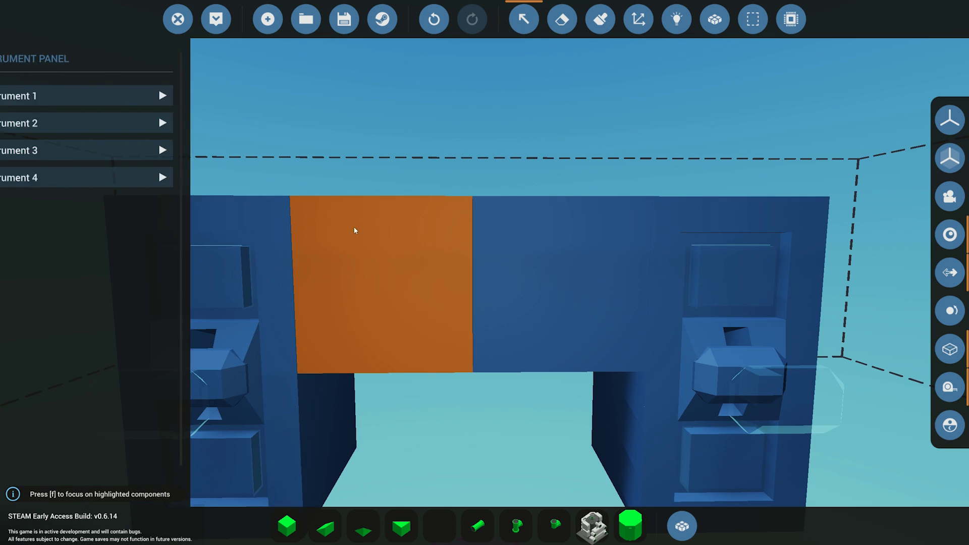
click(152, 123)
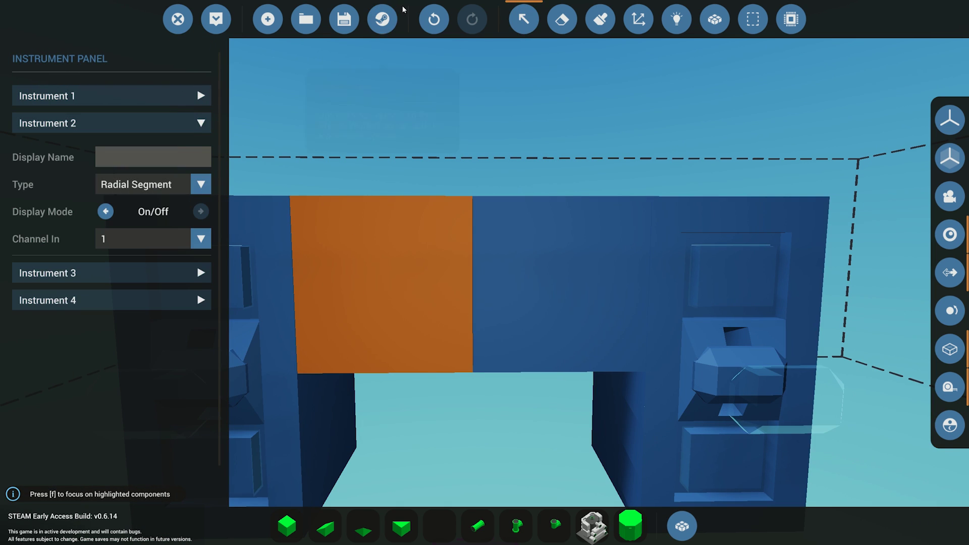
click(524, 19)
Step: Examine the segments of the radial and bar indicators up close, and look over the whole console
scroll(505, 237, up, 4)
scroll(505, 237, down, 2)
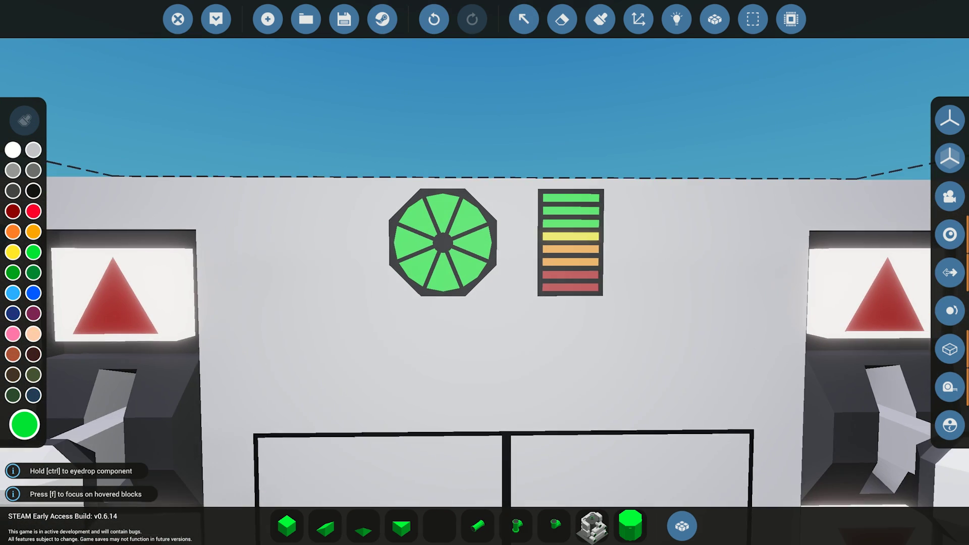
scroll(551, 117, down, 4)
scroll(551, 117, up, 4)
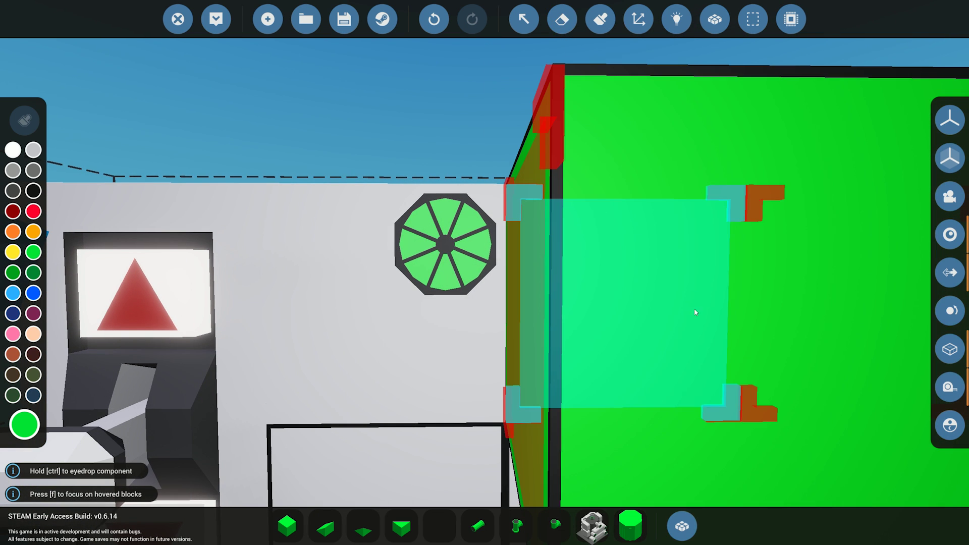
key(d)
key(w)
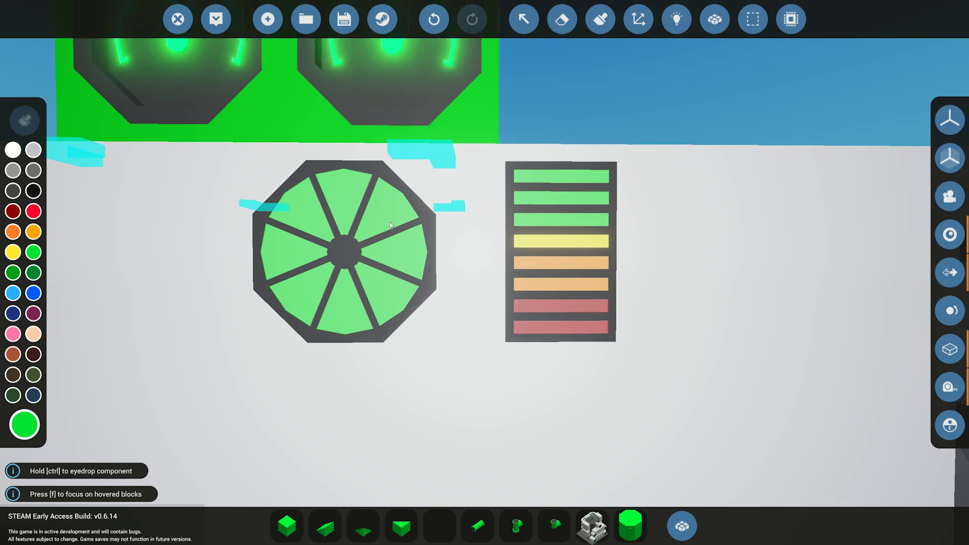
key(a)
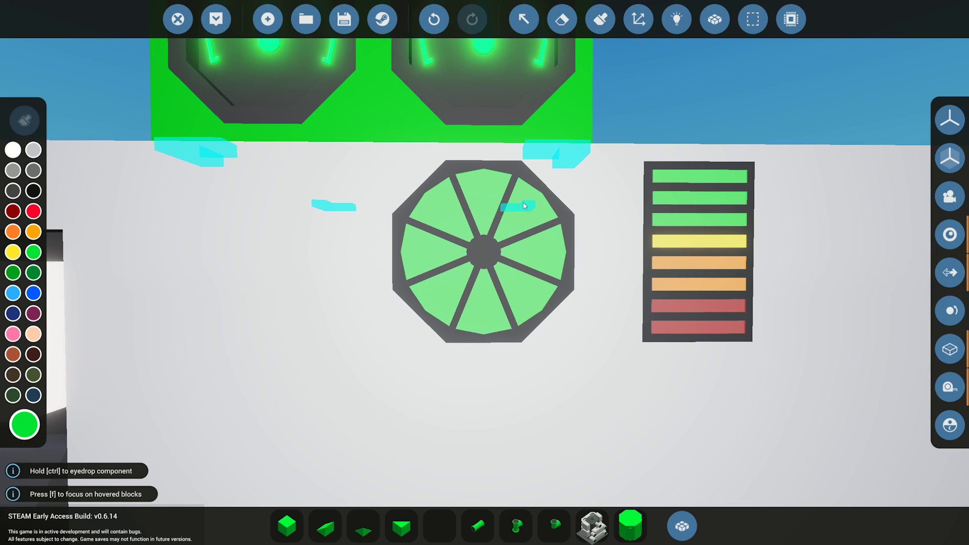
key(a)
key(d)
key(d)
key(a)
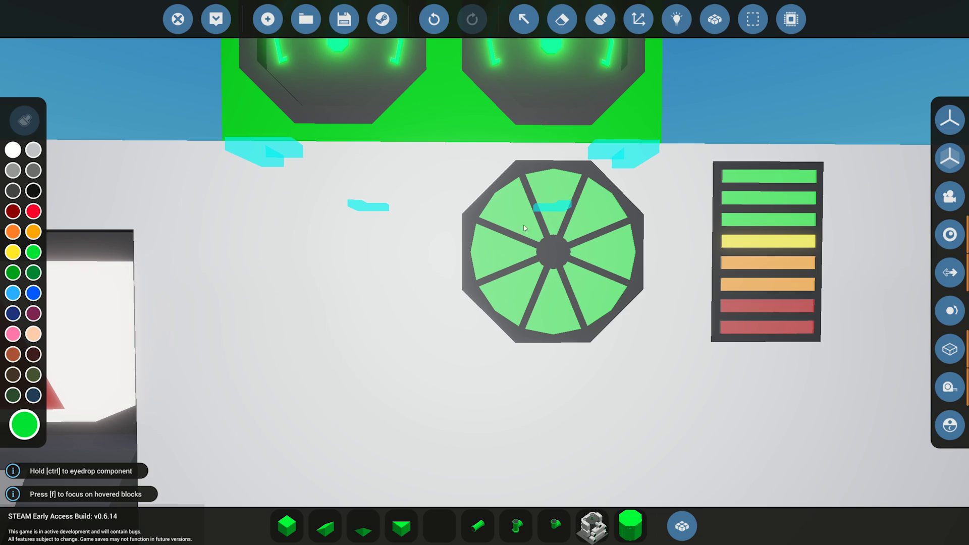
key(d)
scroll(407, 225, down, 5)
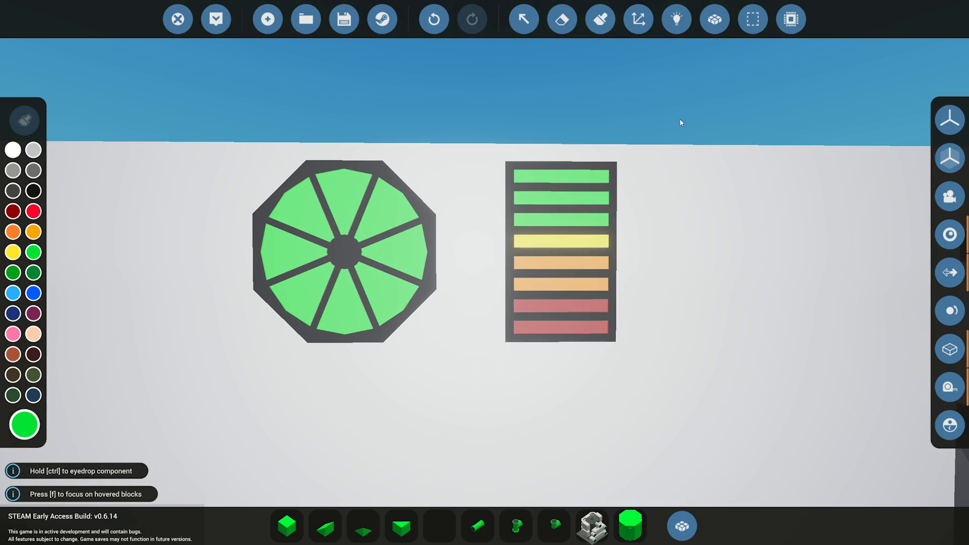
scroll(627, 303, down, 3)
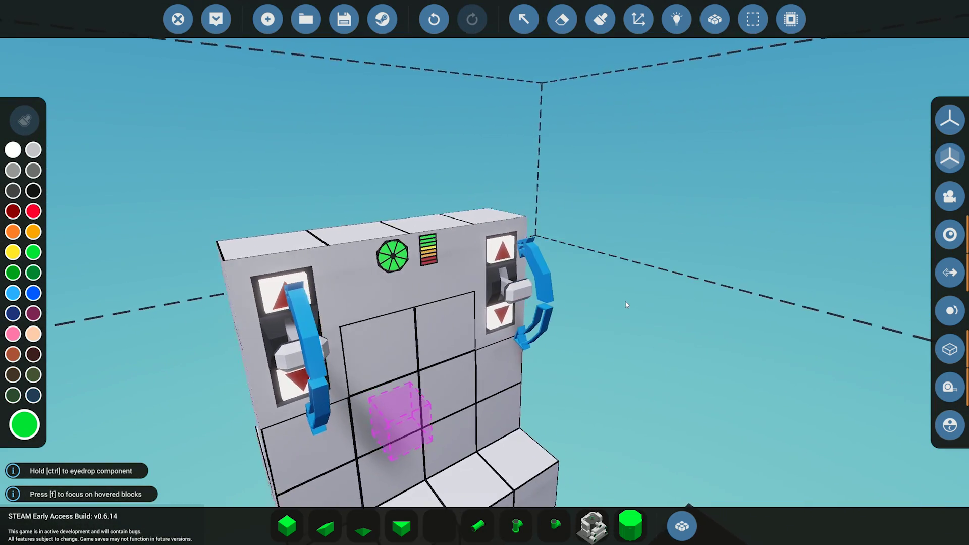
drag(732, 183, 739, 189)
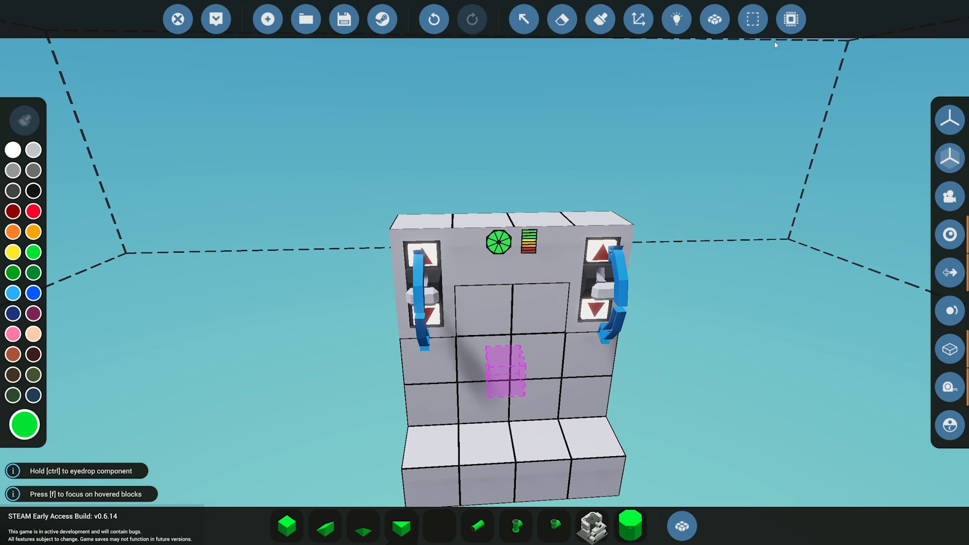
Step: Start a new microcontroller in the microcontroller editor, discarding the existing one
click(791, 18)
click(266, 18)
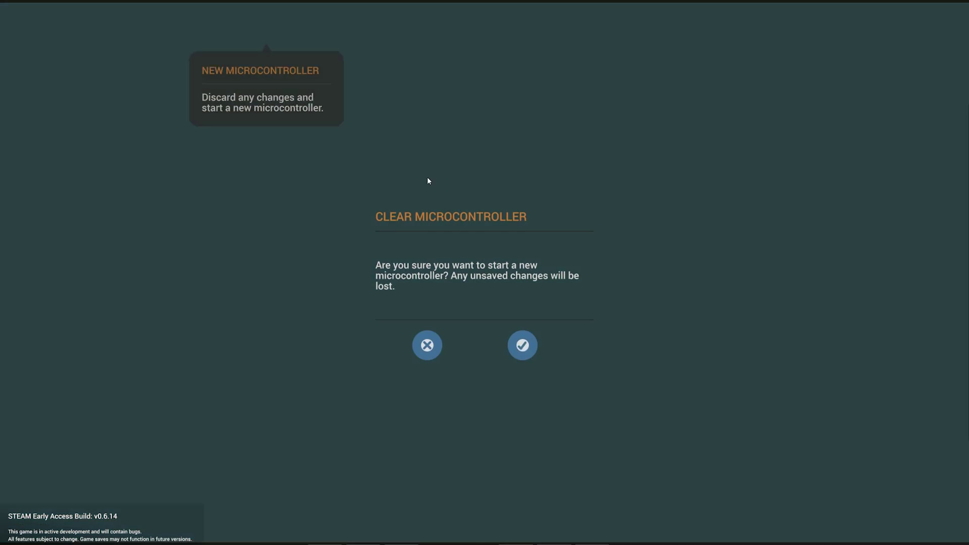
click(522, 348)
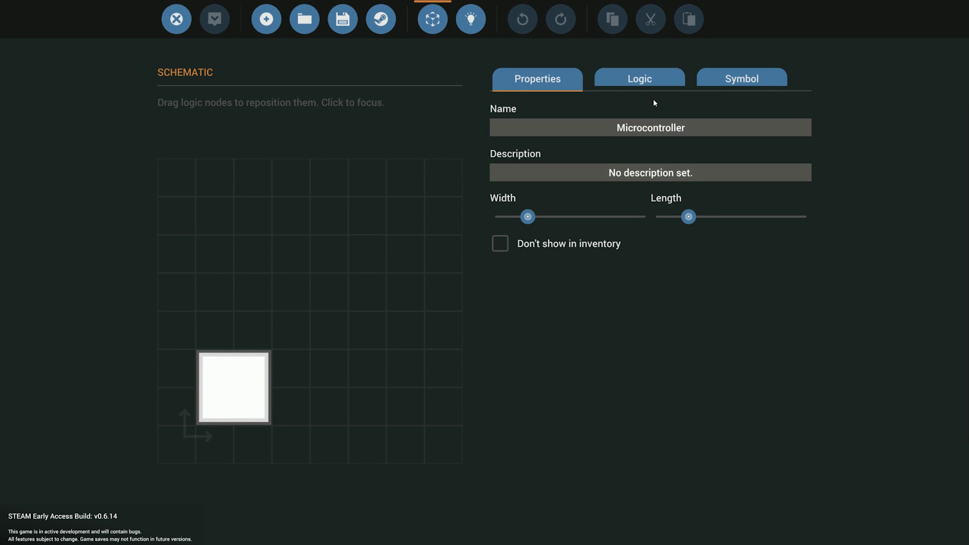
Step: Add a number input node to the microcontroller's logic and name it Input 1
click(639, 81)
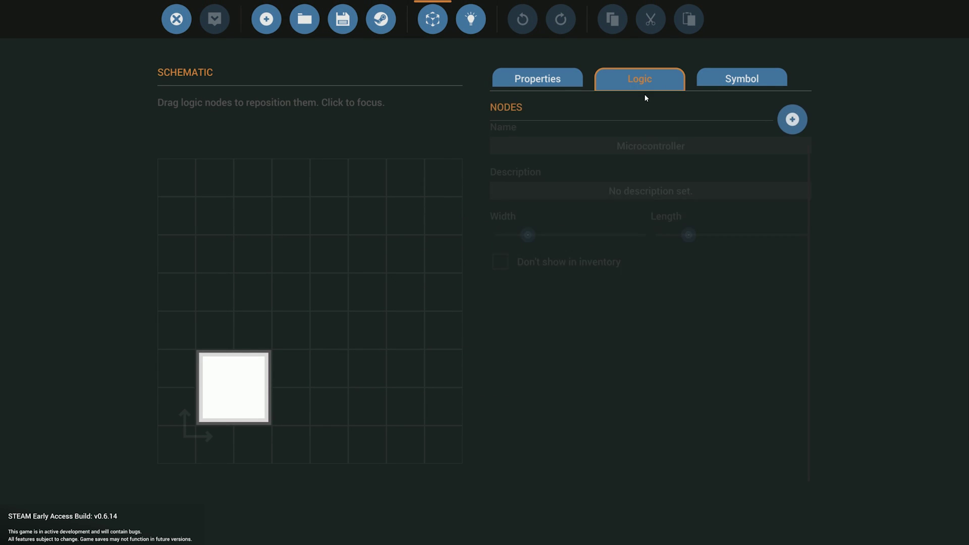
click(791, 117)
click(612, 167)
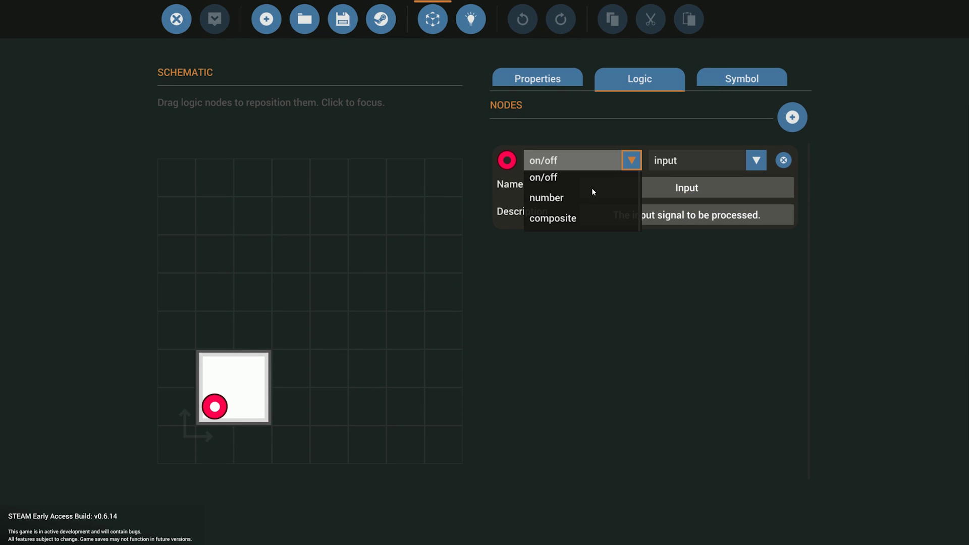
click(568, 198)
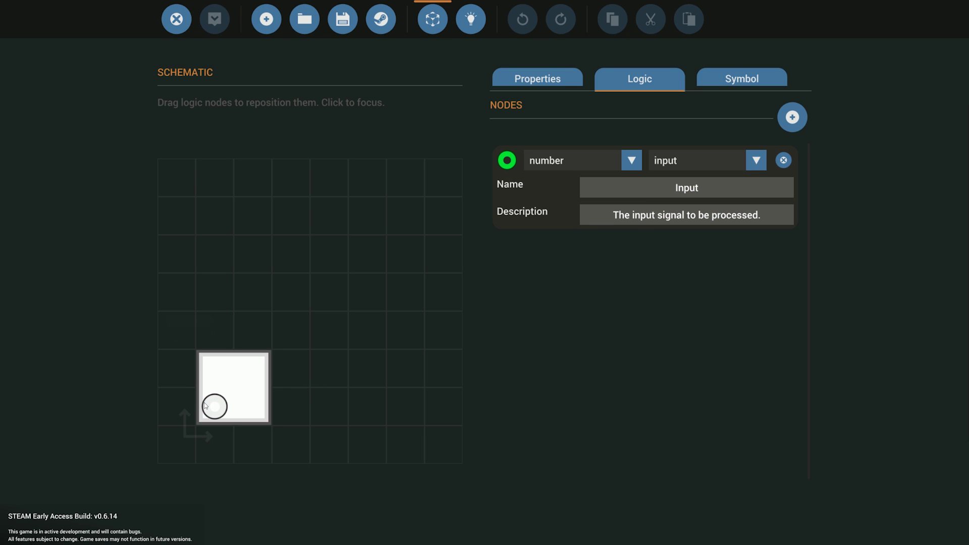
click(711, 187)
text(1)
Step: Add a second number input node named Input 2 and place it in the cell to the right of Input 1
click(792, 117)
click(713, 290)
text(2)
click(580, 259)
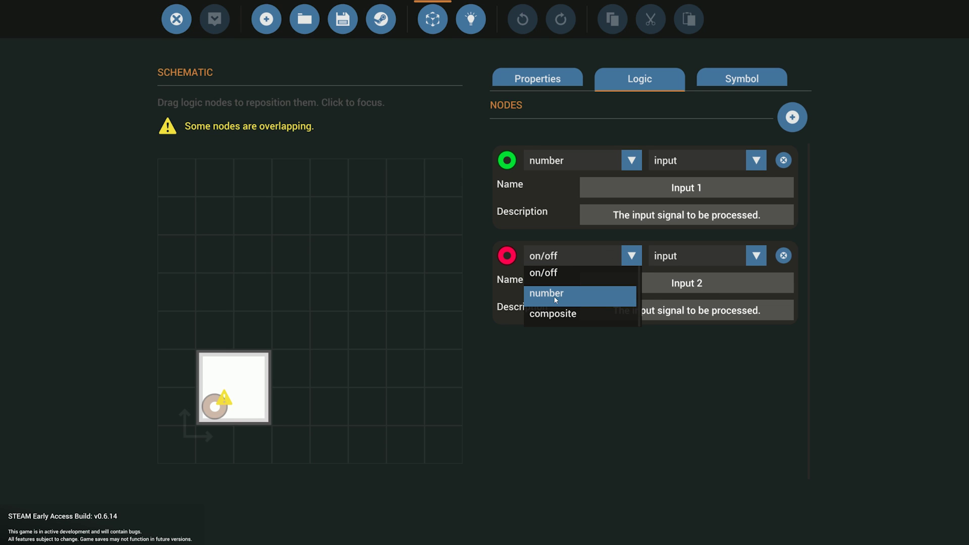
click(553, 292)
drag(215, 406, 253, 406)
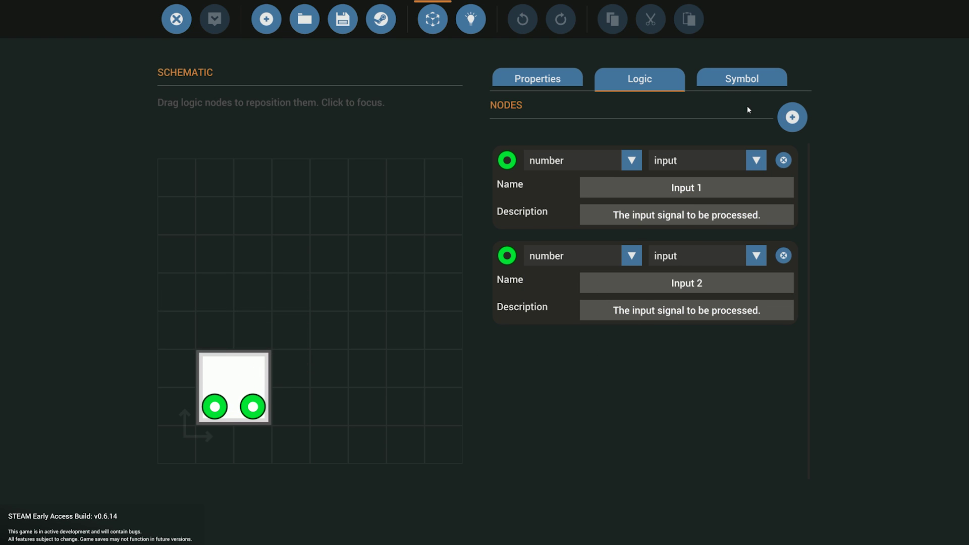
Step: Add a composite node to the microcontroller's logic and place it in the cell above Input 1
click(792, 117)
click(606, 352)
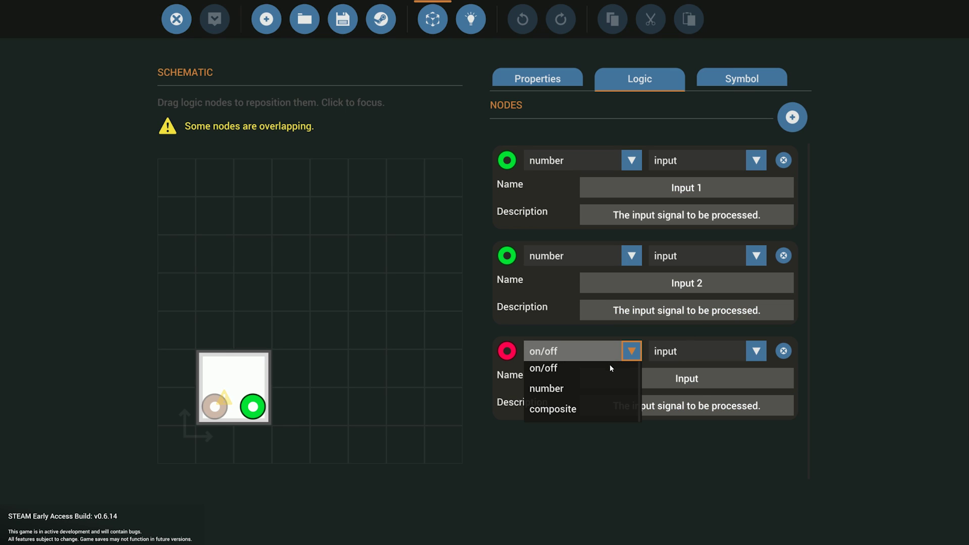
click(586, 412)
drag(214, 407, 226, 378)
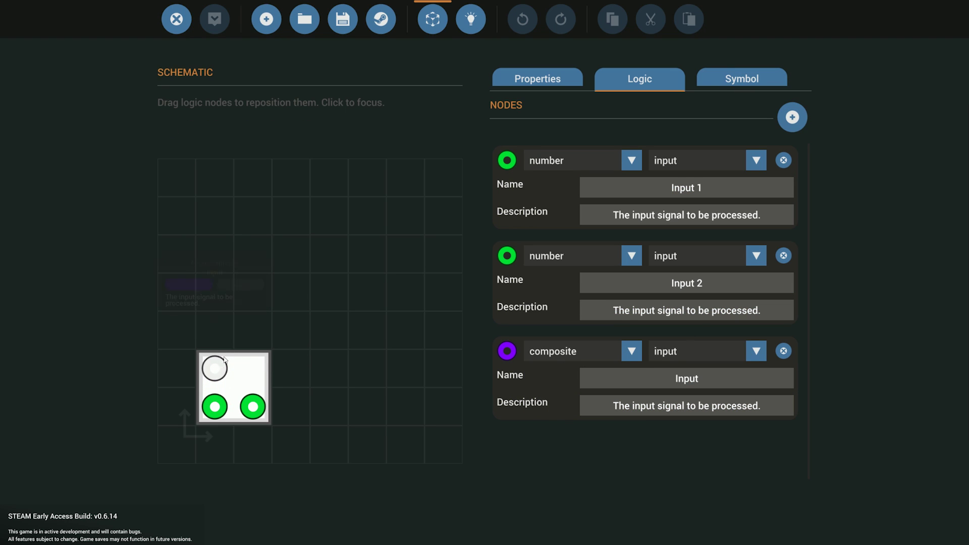
click(692, 379)
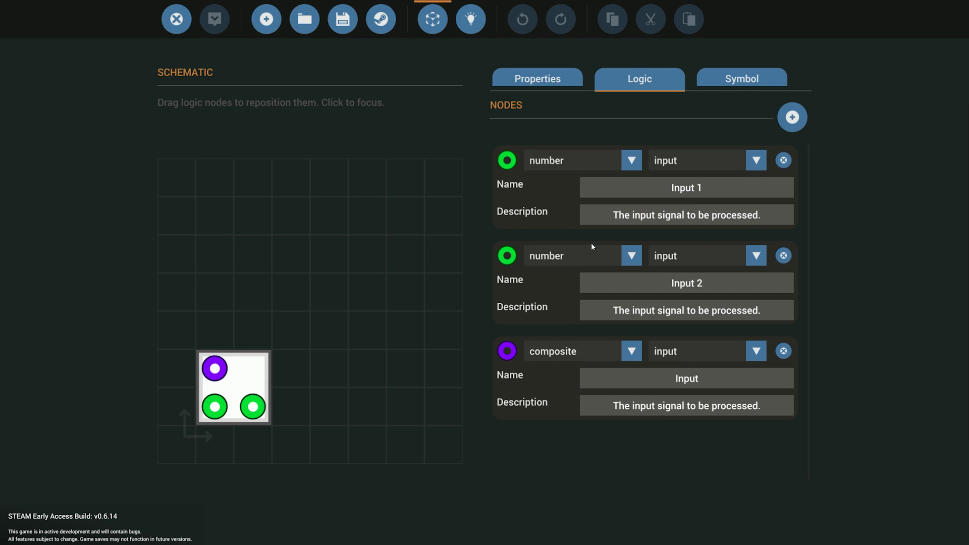
Step: Rename the microcontroller as Microcontroller TEST BAR RADIAL PANELS
click(566, 77)
click(732, 129)
text(TEST BAR )
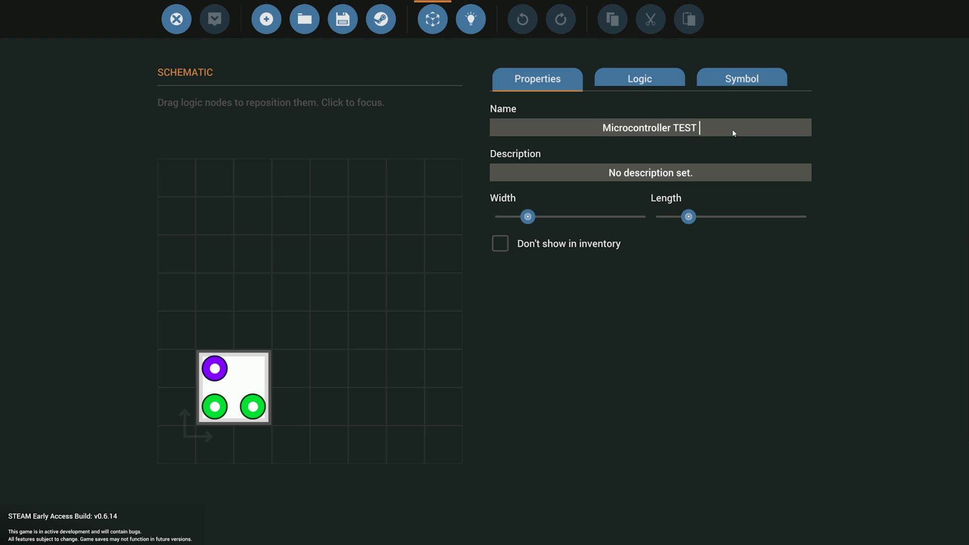
text(RA)
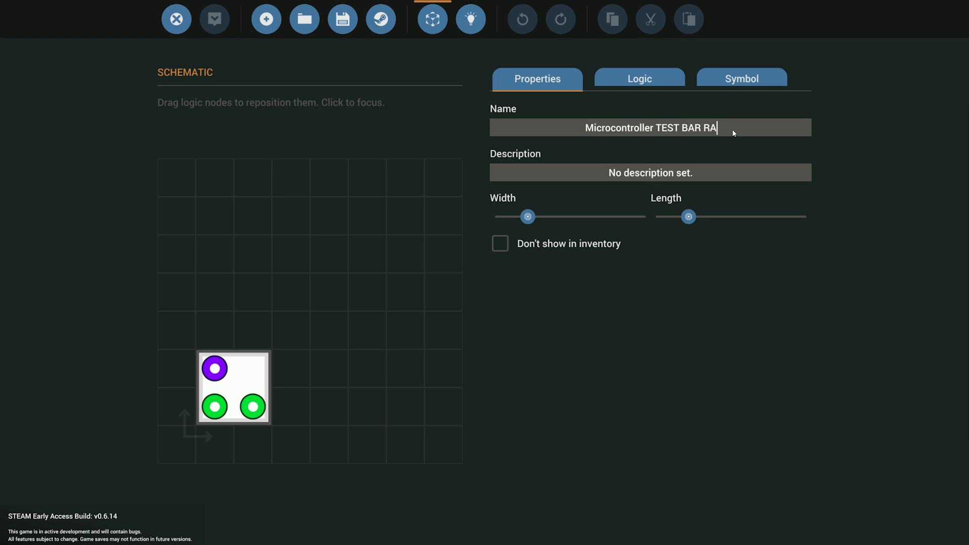
text(DIAL PANELS)
key(Return)
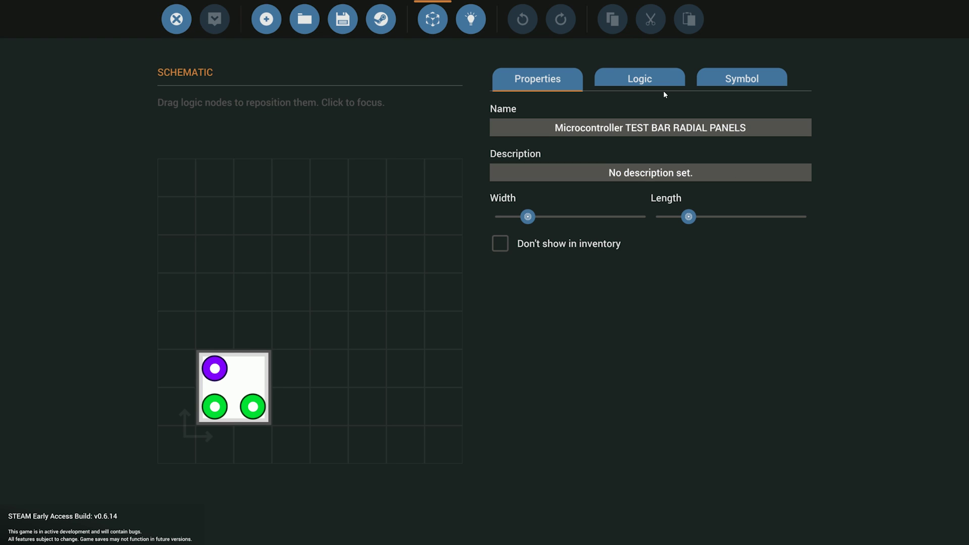
Step: Change the composite node from an input to an output
click(470, 19)
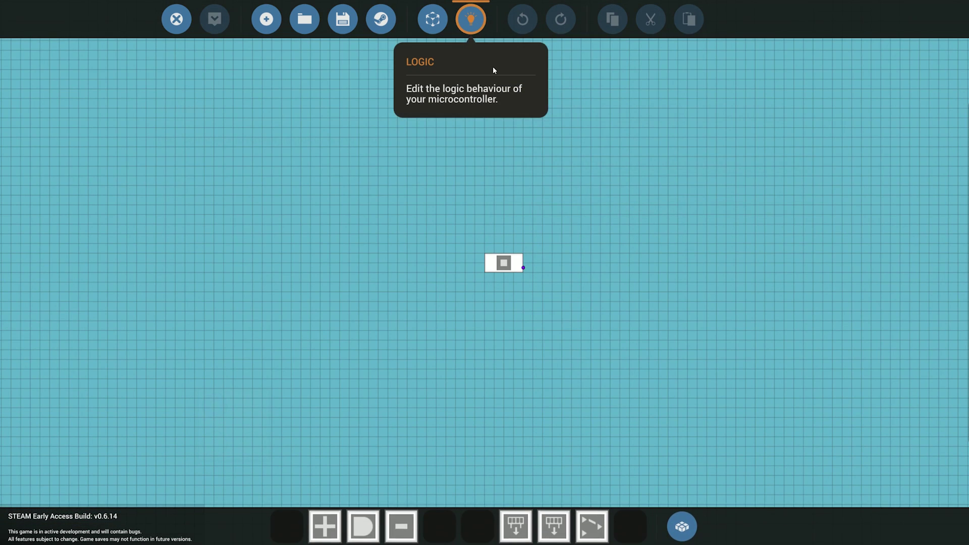
scroll(588, 274, up, 4)
scroll(564, 262, down, 3)
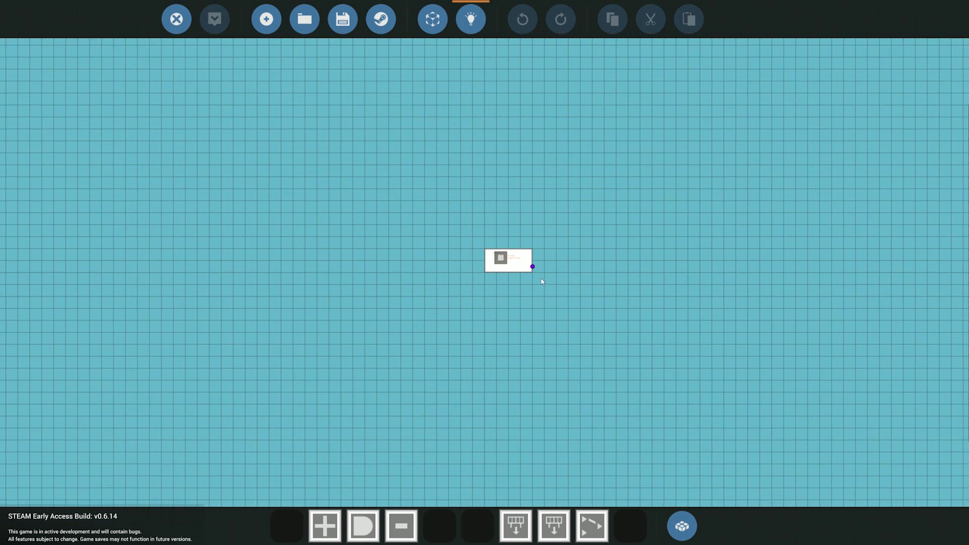
drag(720, 197, 746, 207)
click(433, 20)
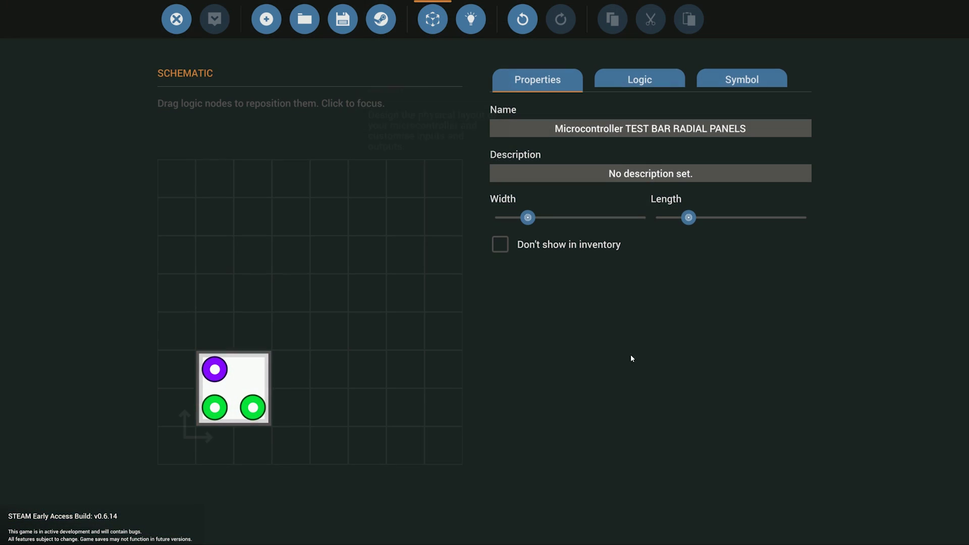
click(631, 85)
click(701, 353)
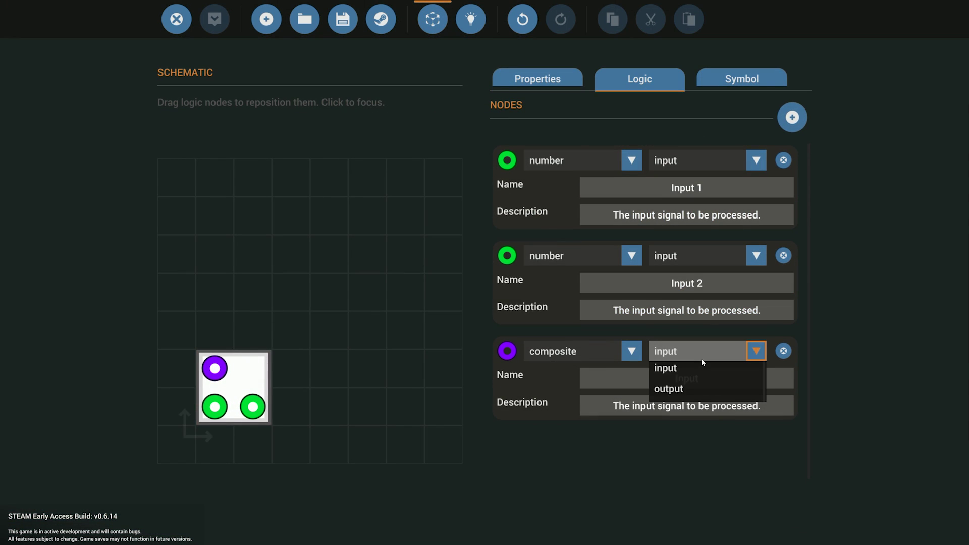
click(672, 392)
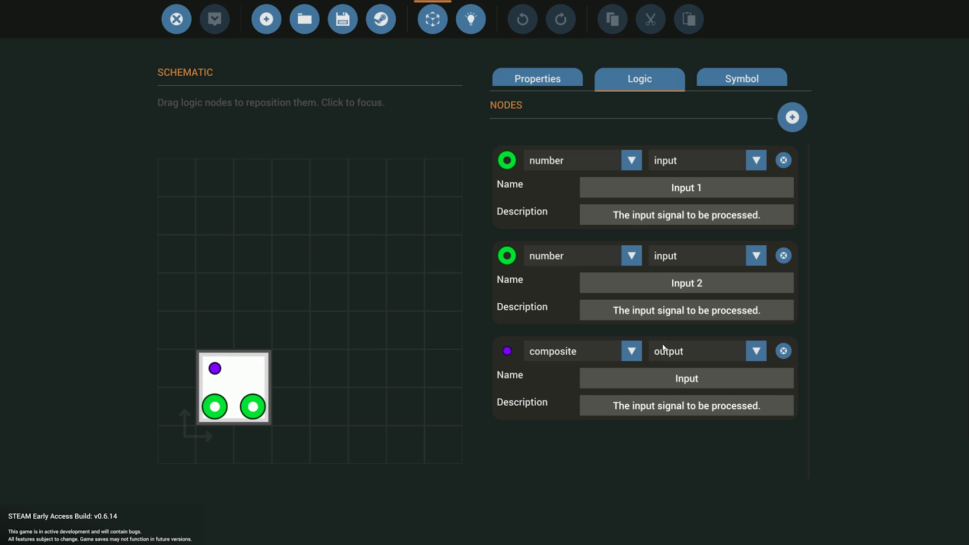
Step: Spread the nodes out on the logic canvas, with the two number inputs stacked on one side and the composite output opposite
click(470, 19)
scroll(606, 267, up, 2)
drag(517, 261, 348, 194)
drag(507, 272, 336, 129)
scroll(720, 237, down, 1)
drag(718, 210, 731, 187)
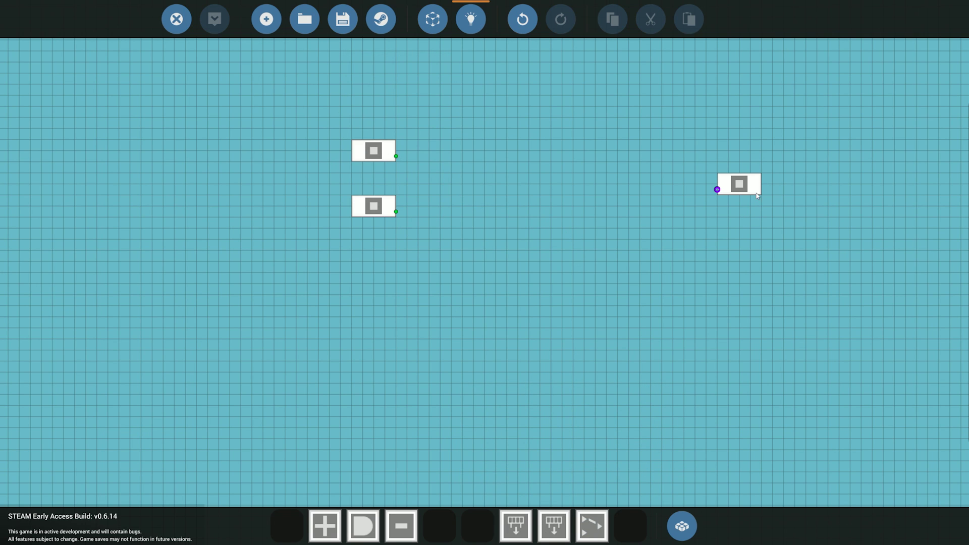
Step: Place a Threshold gate beside the upper number input and move the other number input well below it
click(682, 526)
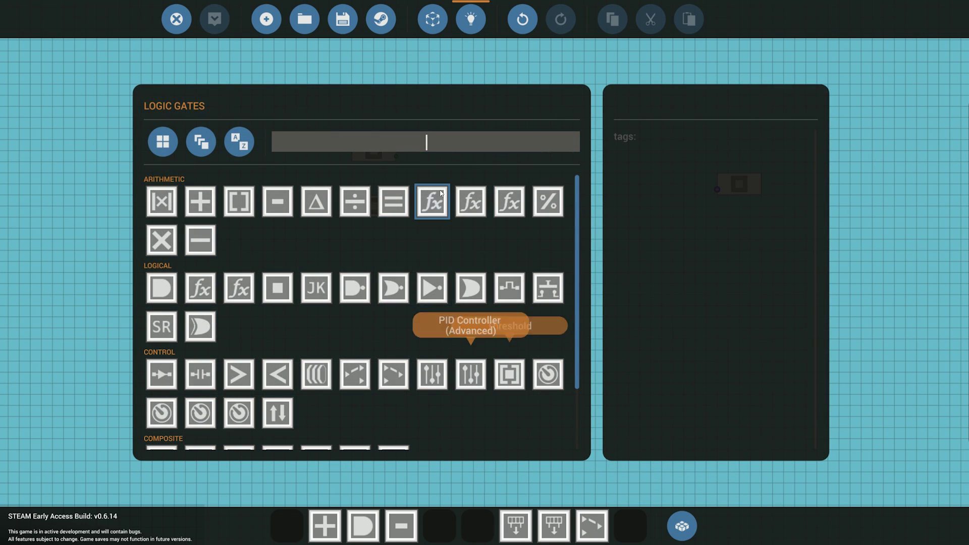
text(thres)
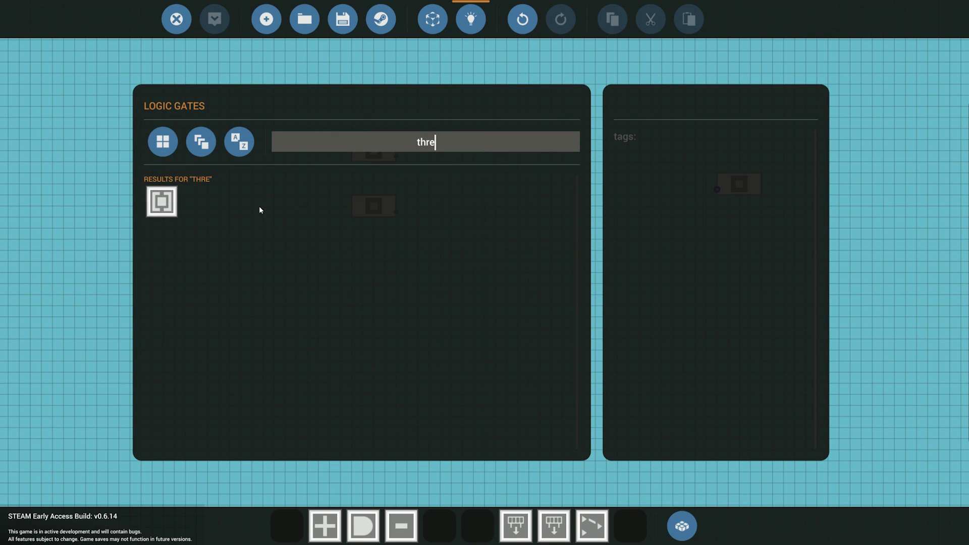
click(161, 201)
click(682, 526)
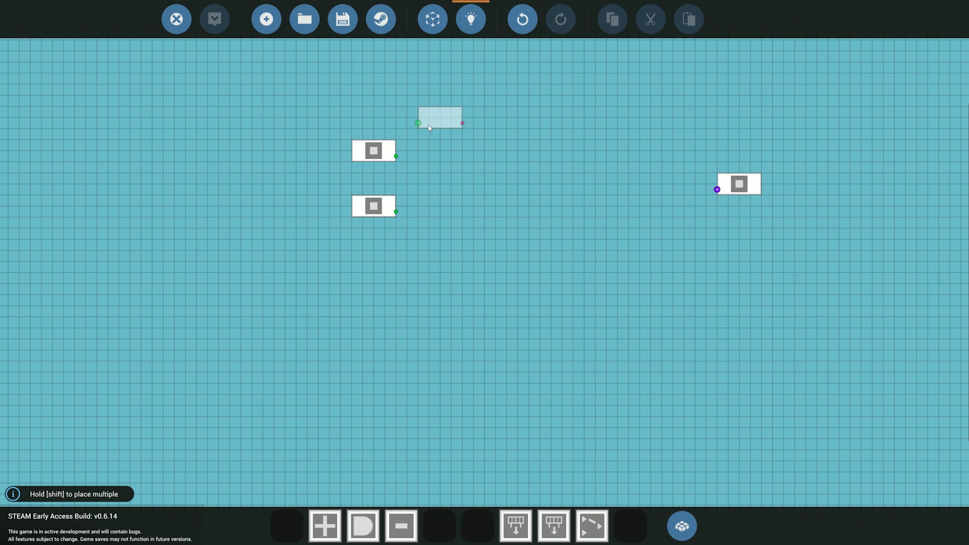
click(437, 119)
drag(374, 207, 374, 356)
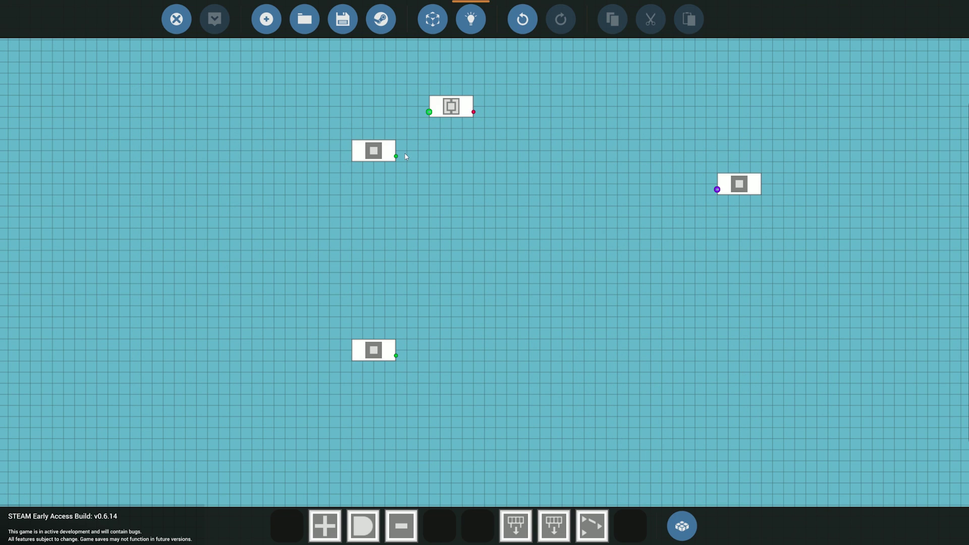
click(369, 148)
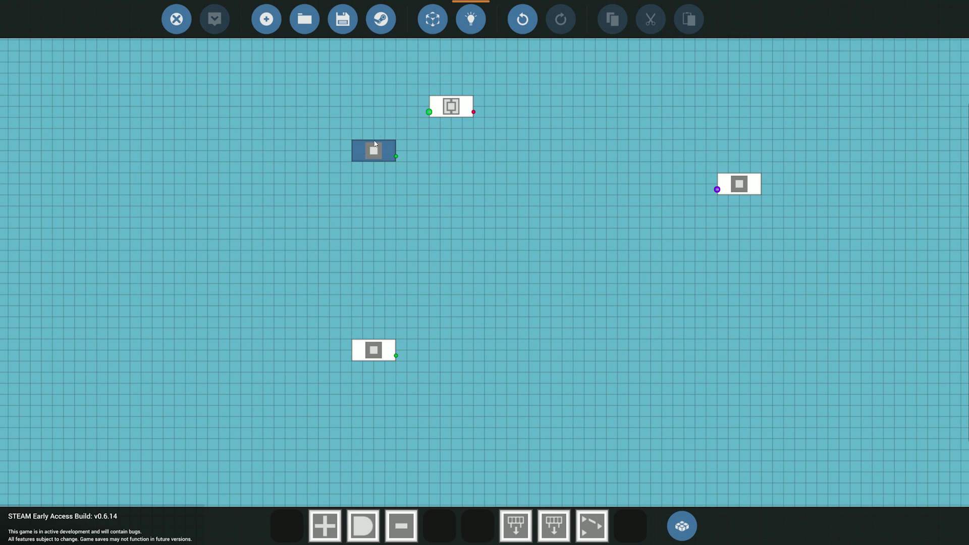
drag(474, 112, 621, 115)
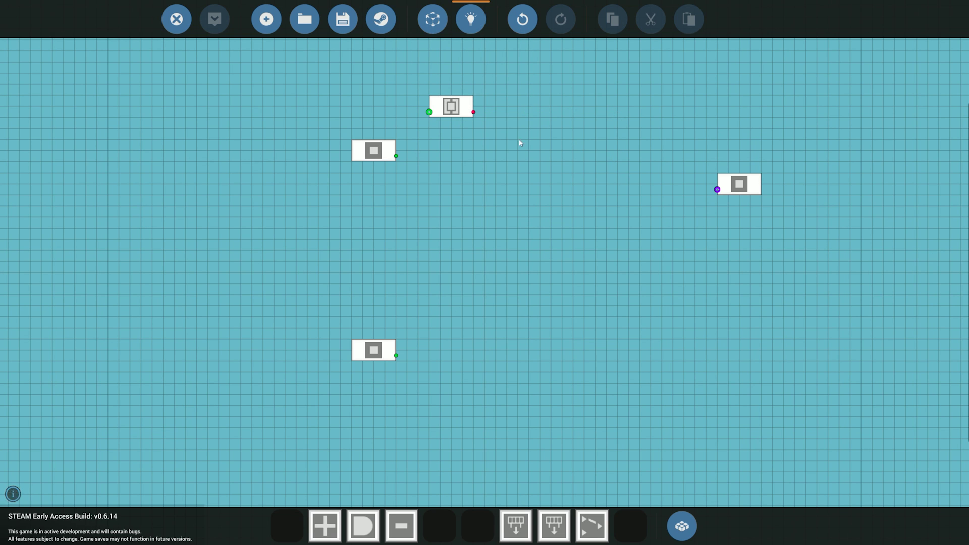
Step: Place a Composite Write (on/off) gate just before the composite output node
click(682, 527)
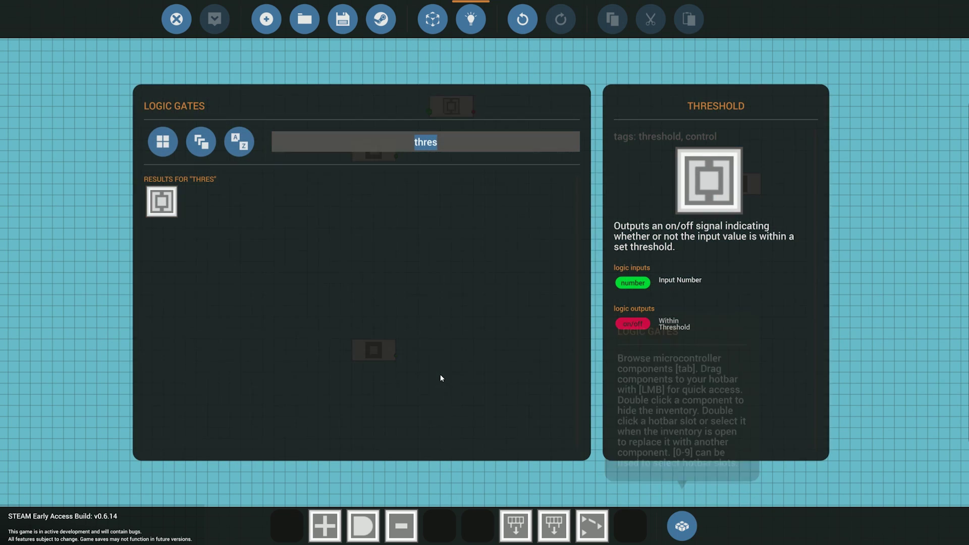
key(BackSpace)
scroll(534, 204, down, 2)
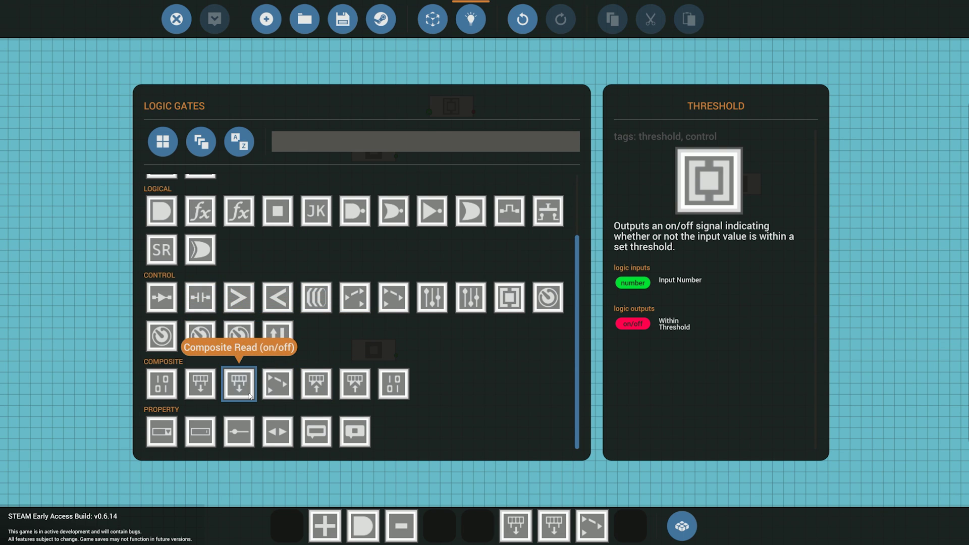
click(354, 391)
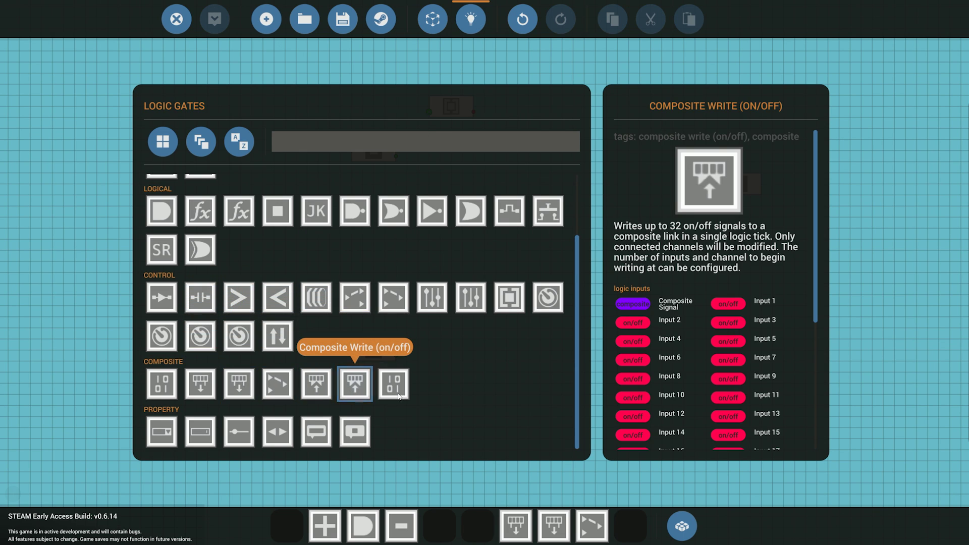
click(688, 530)
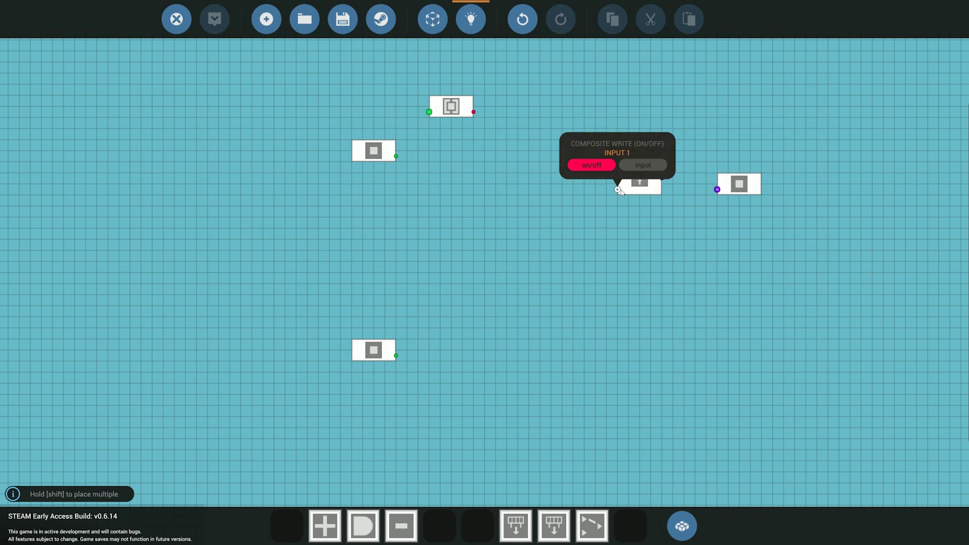
click(648, 191)
Step: Set the Composite Write gate's channel count to 20 and position the enlarged gate between the inputs and the output
click(201, 96)
click(200, 123)
click(199, 123)
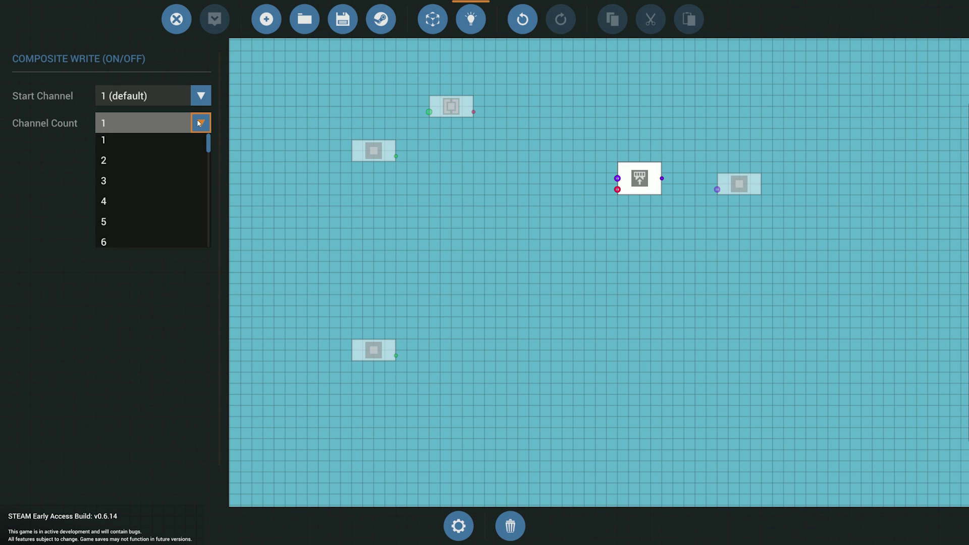
scroll(192, 174, down, 4)
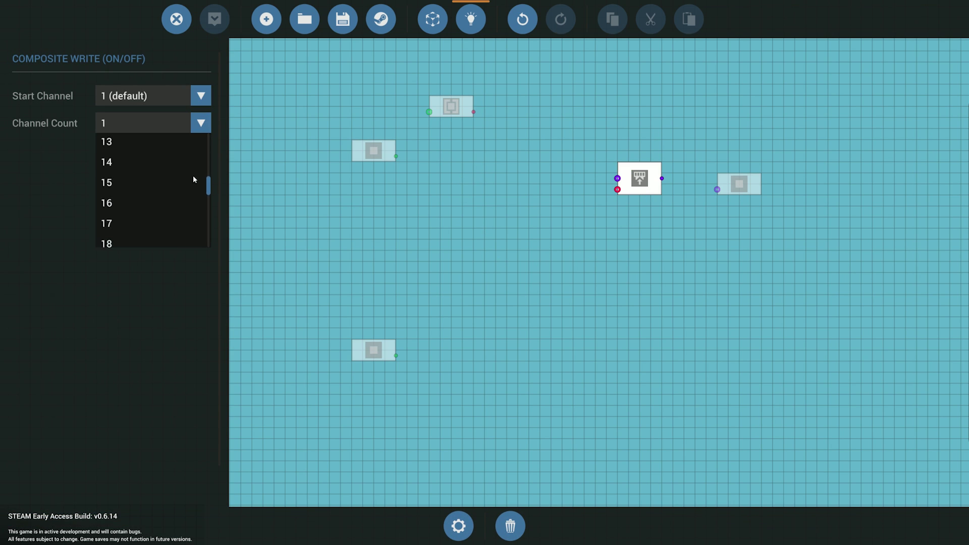
scroll(151, 239, down, 2)
click(149, 204)
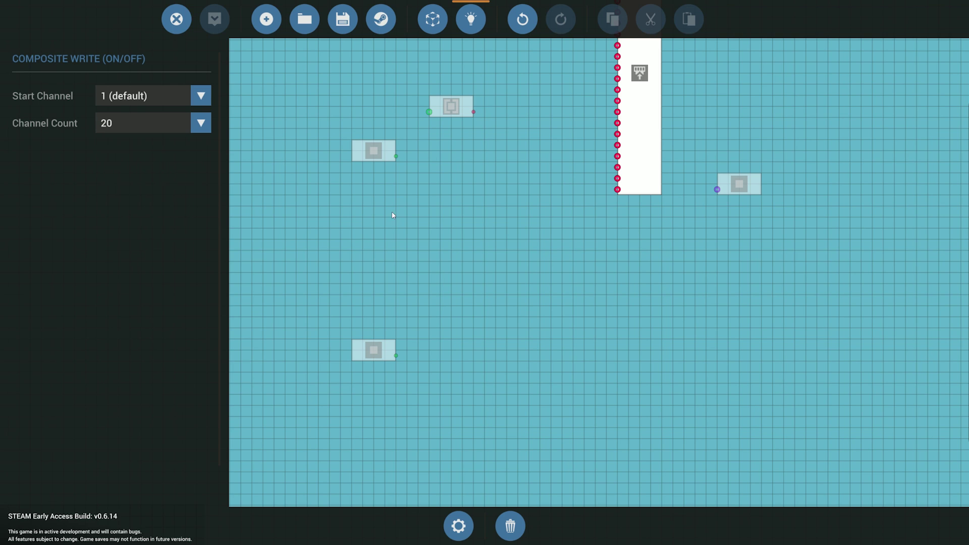
drag(651, 143, 630, 320)
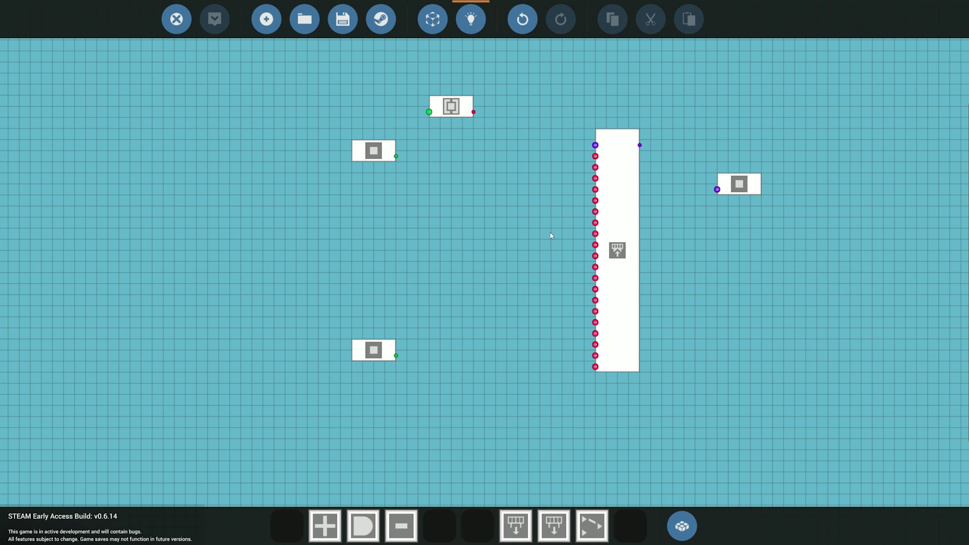
Step: Copy the Threshold gate and paste a duplicate of it onto the logic canvas
click(457, 112)
click(485, 107)
drag(410, 74, 503, 148)
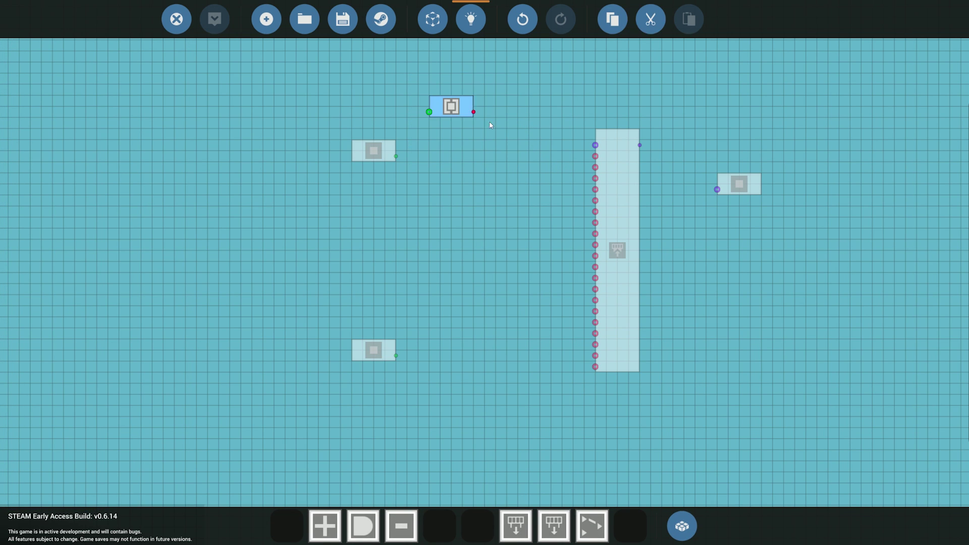
click(614, 22)
click(687, 22)
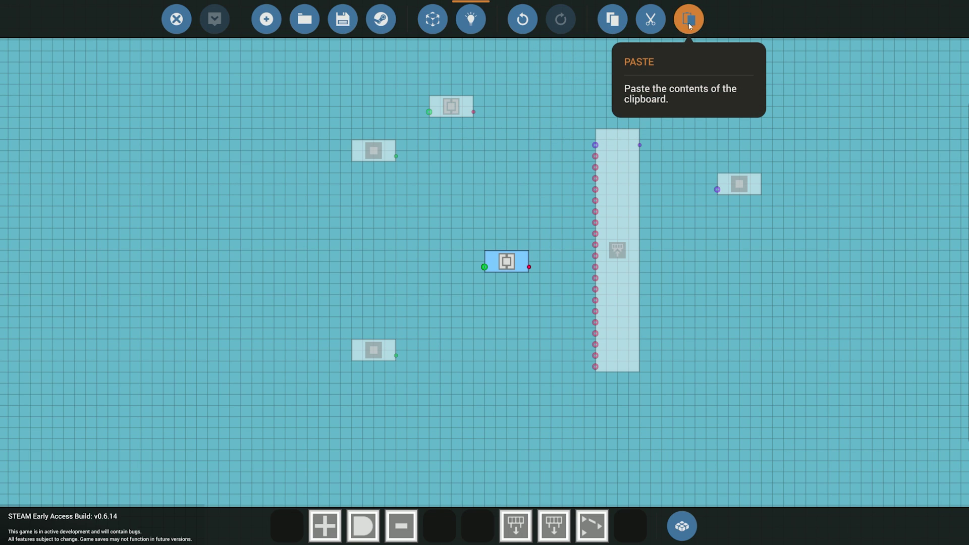
Step: Paste more Threshold copies and stack them under the original to form a column of eight gates
key(ctrl+v)
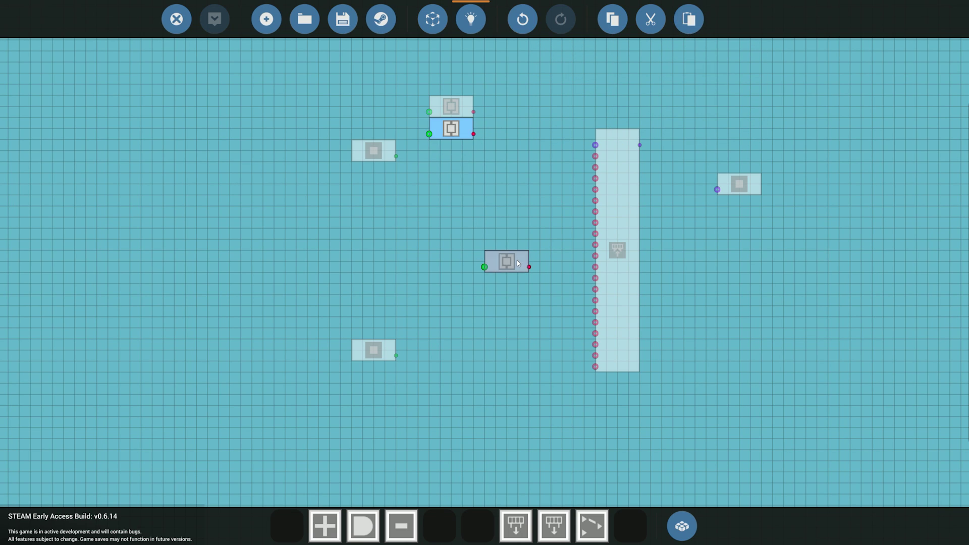
key(ctrl+v)
click(459, 152)
key(ctrl+v)
click(457, 175)
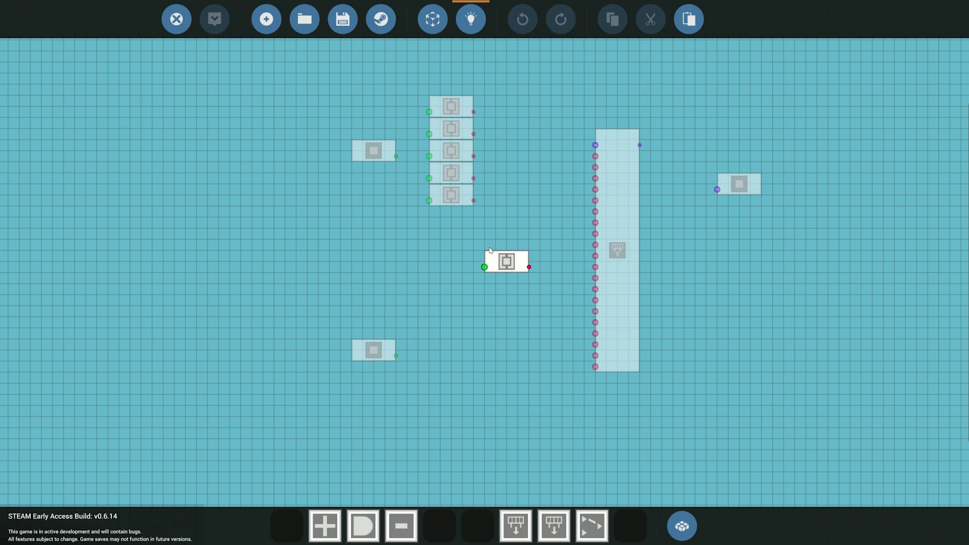
click(455, 196)
key(ctrl+v)
click(454, 217)
key(ctrl+v)
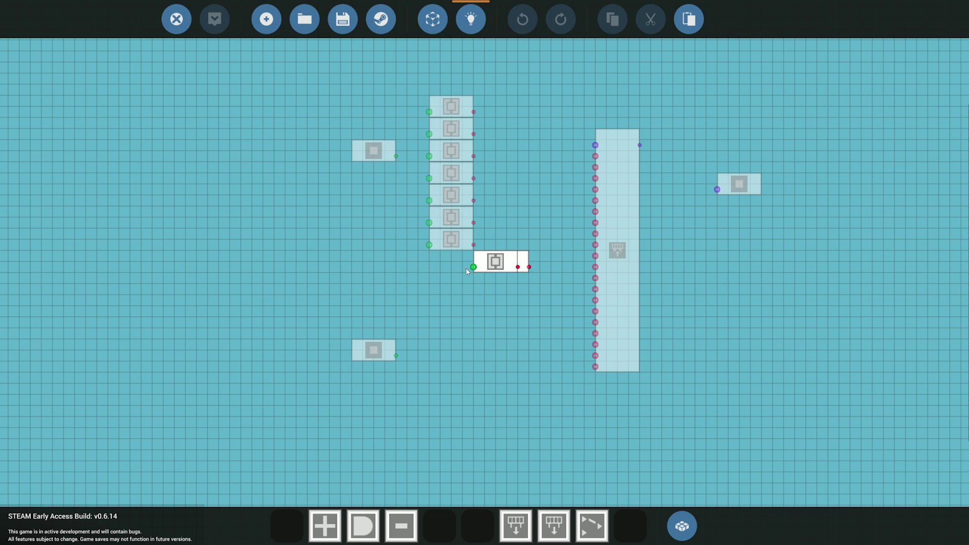
click(455, 262)
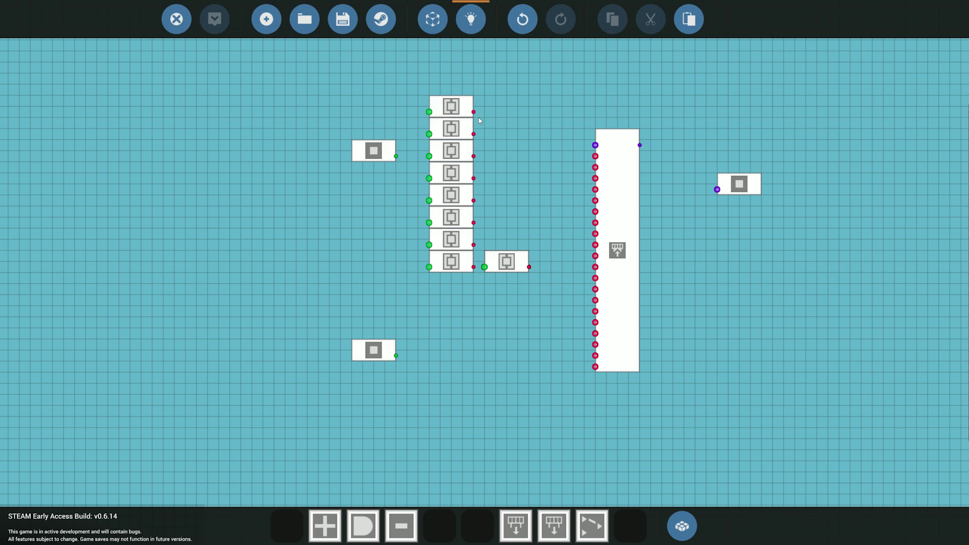
Step: Paste a second column of Threshold copies beside the first column and cut the whole second column
drag(512, 299, 510, 350)
drag(511, 262, 510, 428)
click(511, 428)
key(ctrl+v)
click(507, 306)
key(ctrl+v)
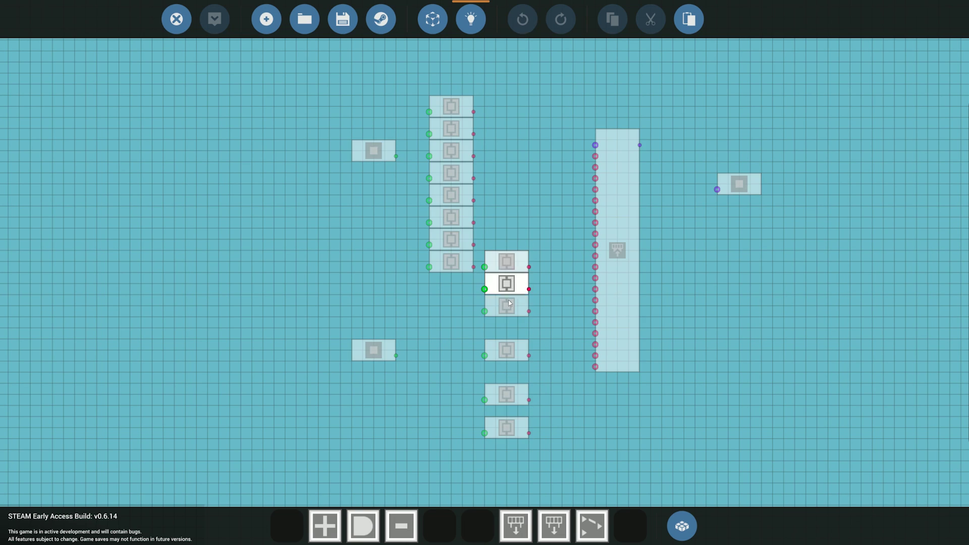
click(511, 174)
drag(514, 263, 549, 467)
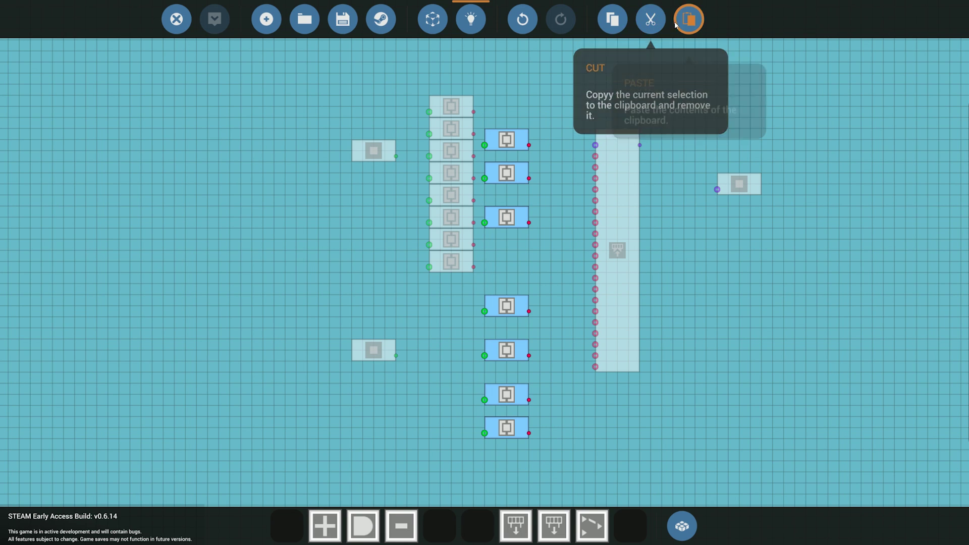
click(650, 19)
Step: Connect the upper number input to the inputs of all eight Threshold gates
scroll(512, 248, up, 1)
scroll(512, 245, up, 1)
drag(357, 124, 414, 66)
drag(413, 132, 413, 124)
drag(357, 152, 415, 212)
drag(357, 151, 413, 265)
Step: Connect the outputs of the eight Threshold gates in order to the first eight on/off inputs of the composite gate
drag(471, 67, 626, 123)
drag(470, 95, 626, 137)
drag(471, 124, 626, 152)
drag(470, 152, 626, 167)
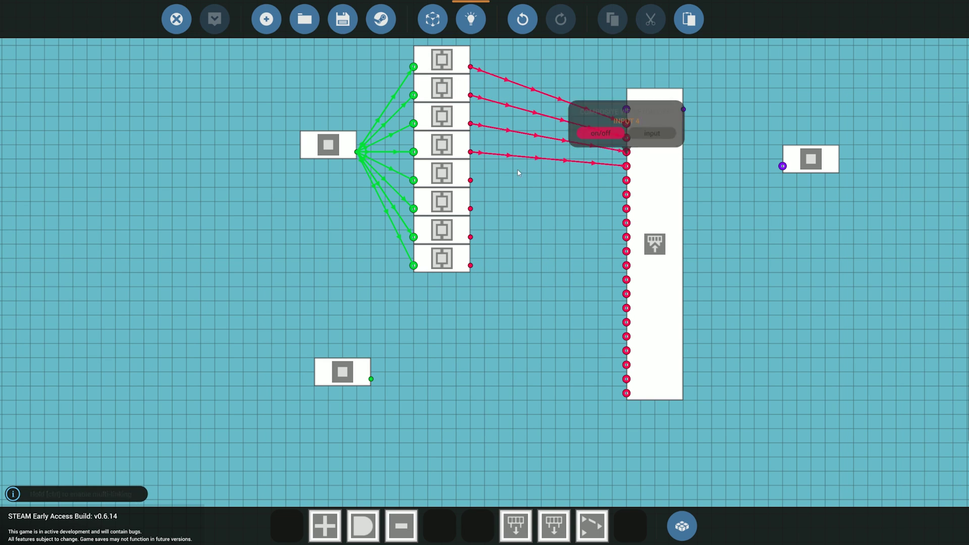
drag(470, 181, 626, 180)
drag(471, 208, 626, 194)
drag(471, 237, 626, 208)
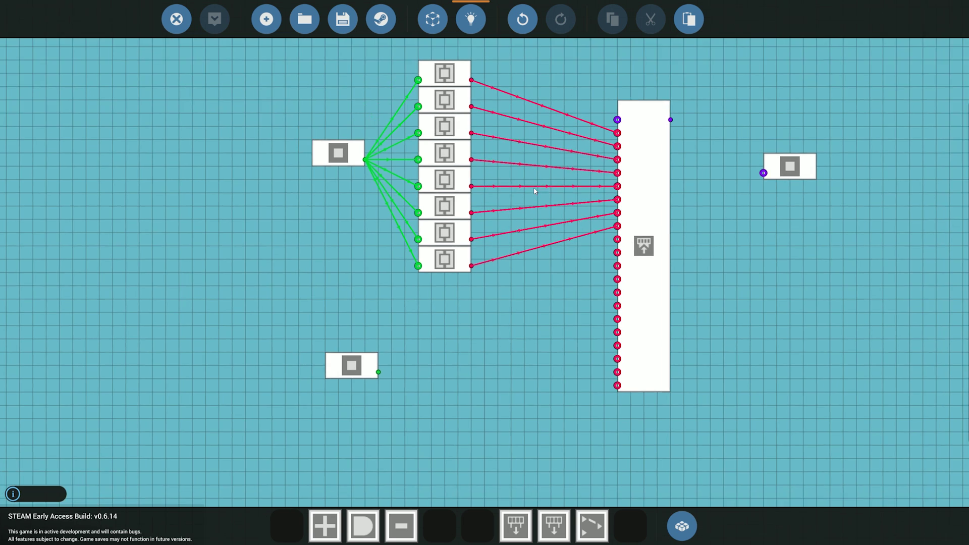
Step: Set the first Threshold gate's low and high thresholds to 0 and 0.1, and the second gate's to 0.1 and 0.2
scroll(535, 191, down, 2)
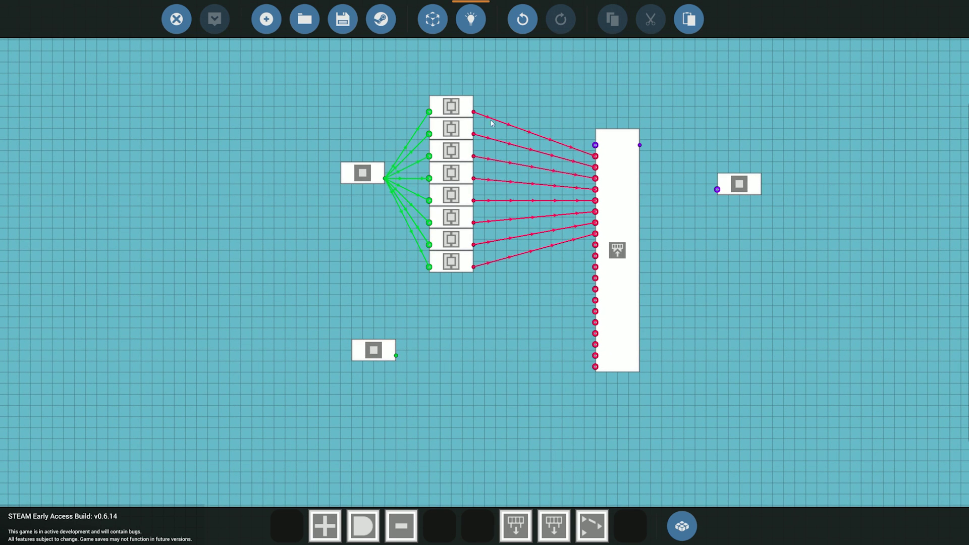
click(462, 104)
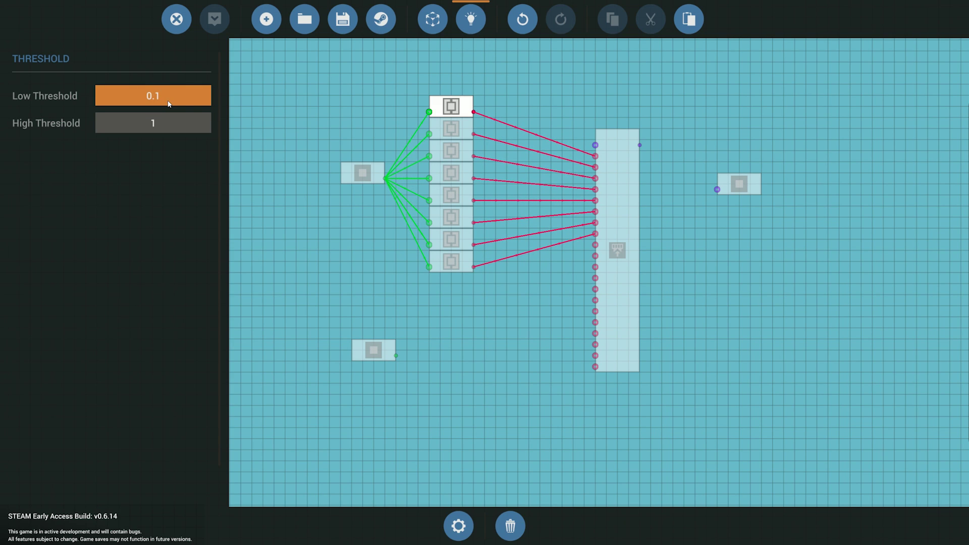
click(170, 124)
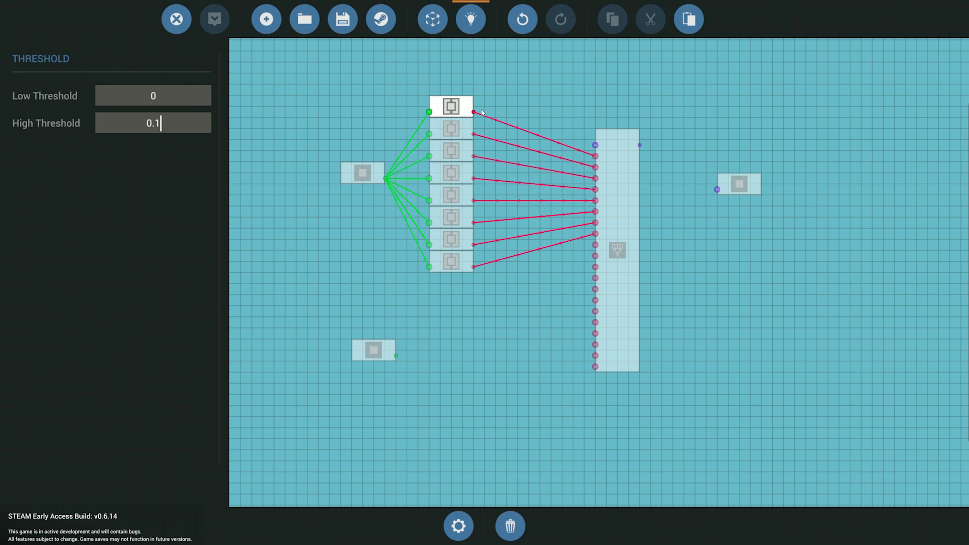
click(551, 116)
drag(597, 157, 596, 156)
click(450, 129)
click(179, 104)
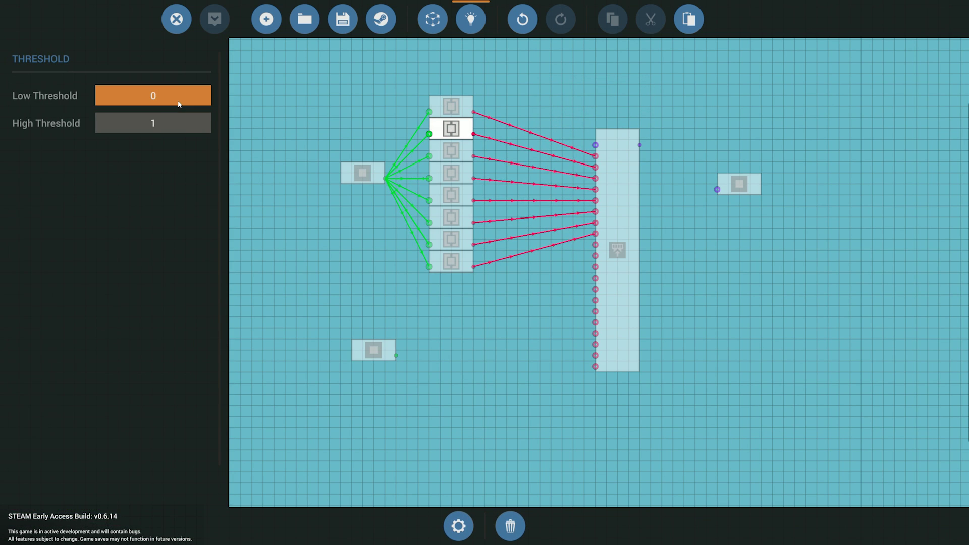
click(179, 122)
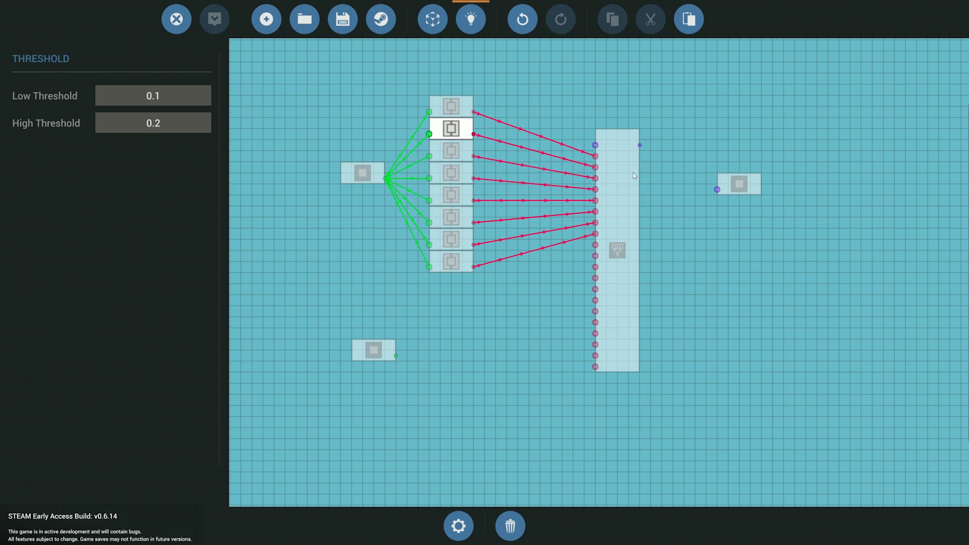
Step: Set the third Threshold gate's low threshold to 0.2 and high threshold to 0.3
click(455, 156)
click(169, 106)
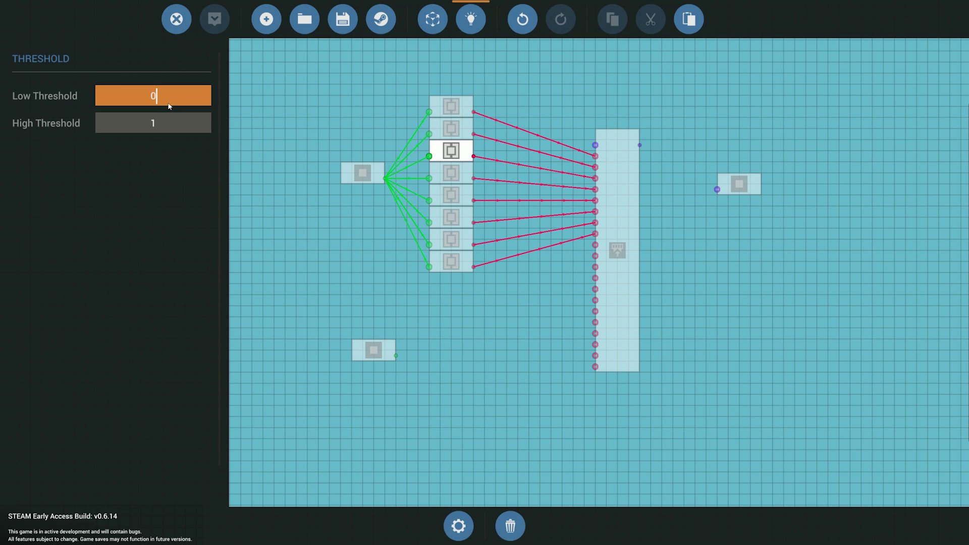
click(195, 116)
key(BackSpace)
text(0.3)
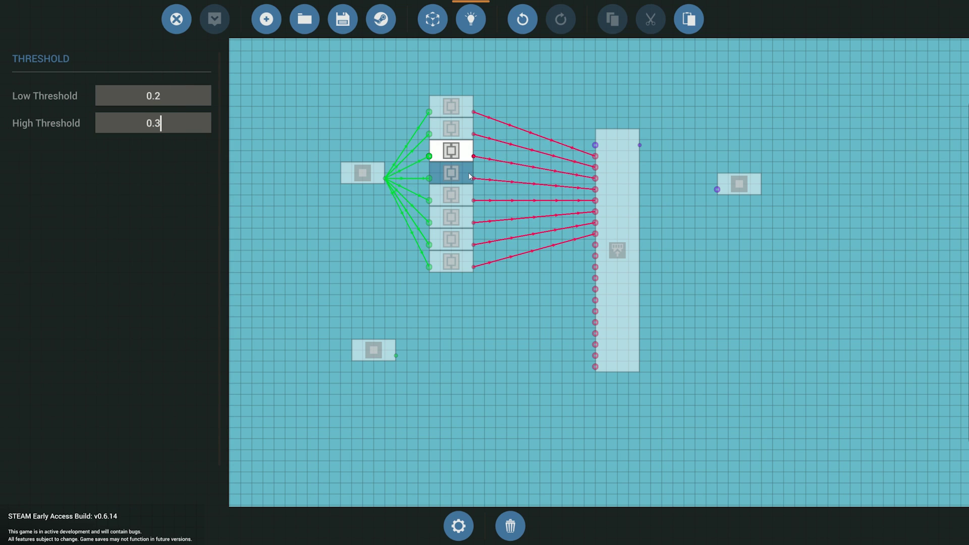
Step: Set the fourth Threshold gate's low threshold to 0.3 and high threshold to 0.4
click(470, 175)
click(166, 101)
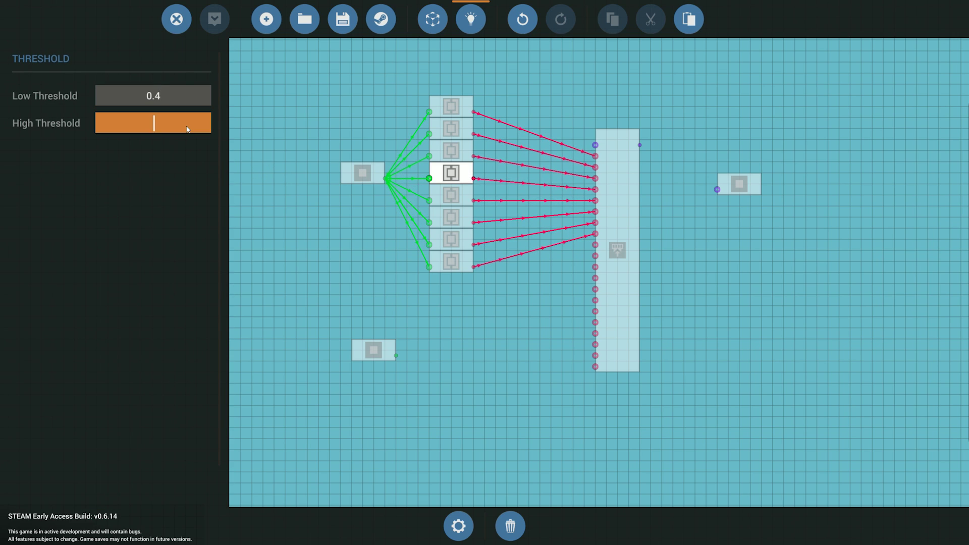
key(Return)
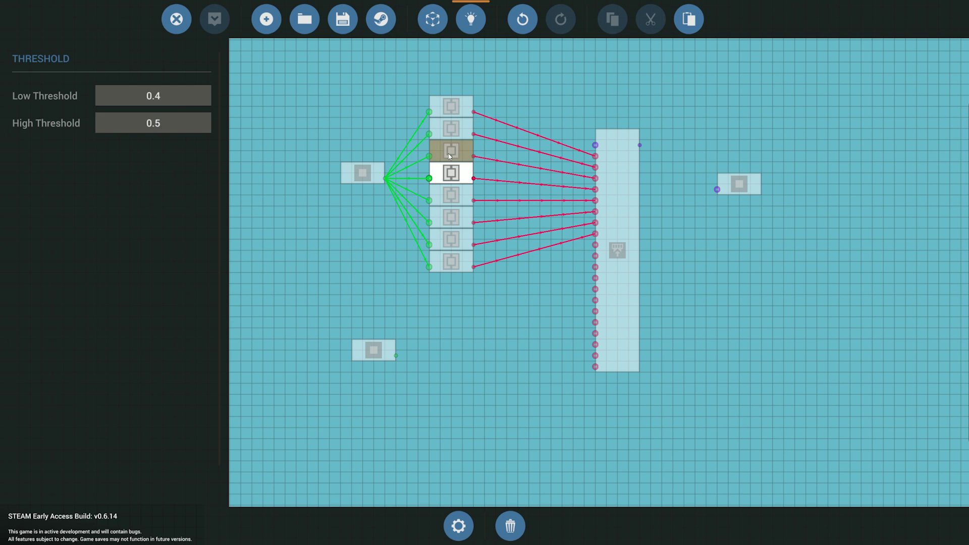
click(162, 100)
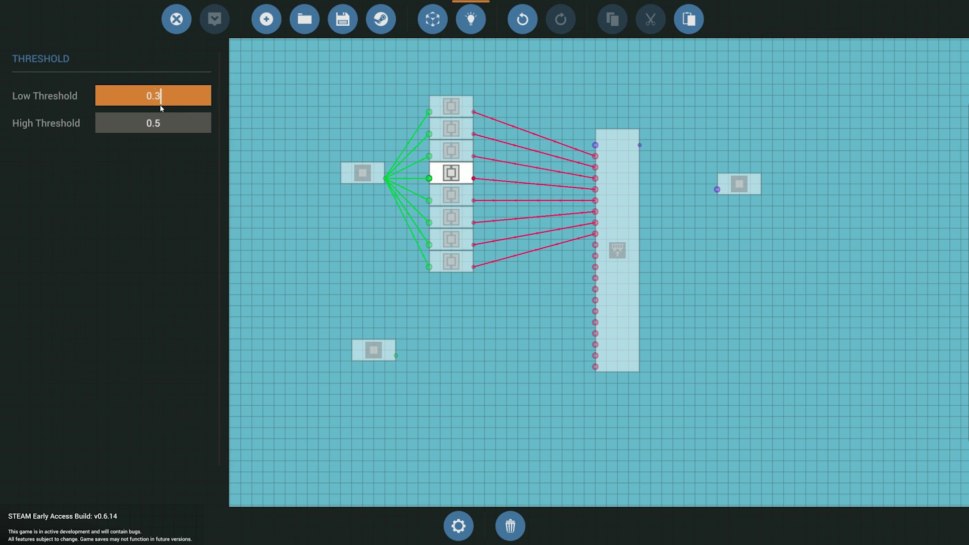
click(156, 123)
key(BackSpace)
text(4)
Step: Set the fifth Threshold gate's low threshold and enter 0.5 as its high threshold, checking against the fourth gate
click(452, 204)
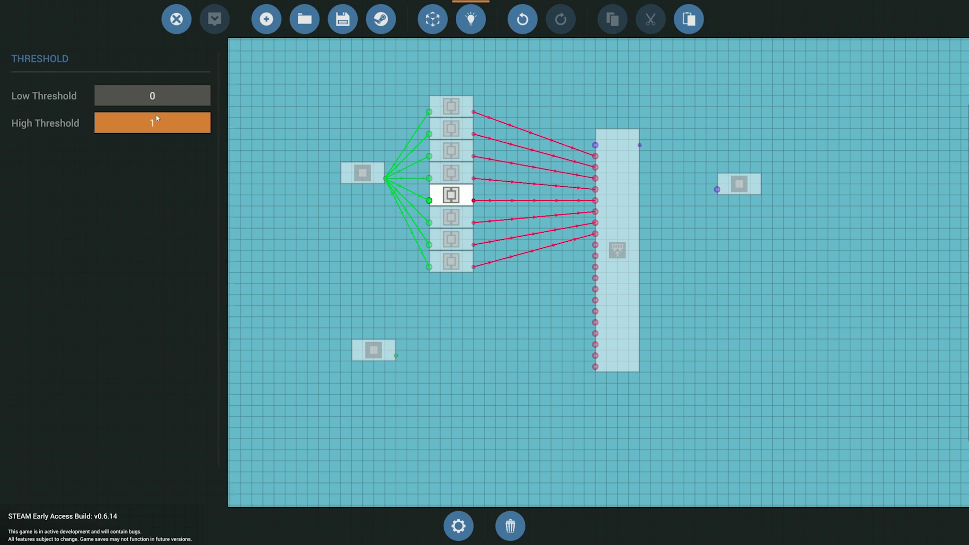
click(145, 105)
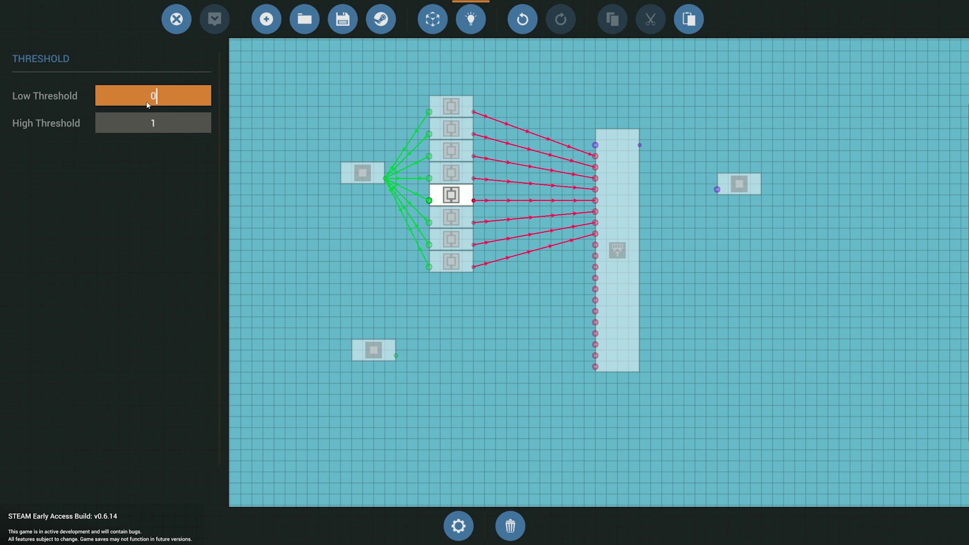
click(178, 129)
text(0.5)
key(Return)
click(441, 180)
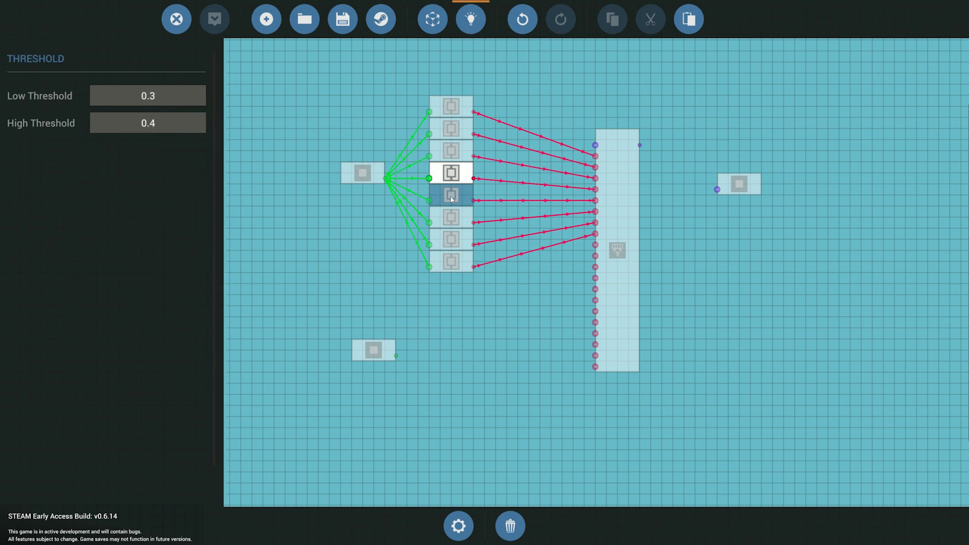
click(451, 198)
Step: Set the sixth Threshold gate's low threshold to 0.6 and high threshold to 0.7
click(452, 217)
click(183, 97)
text(.6)
click(180, 120)
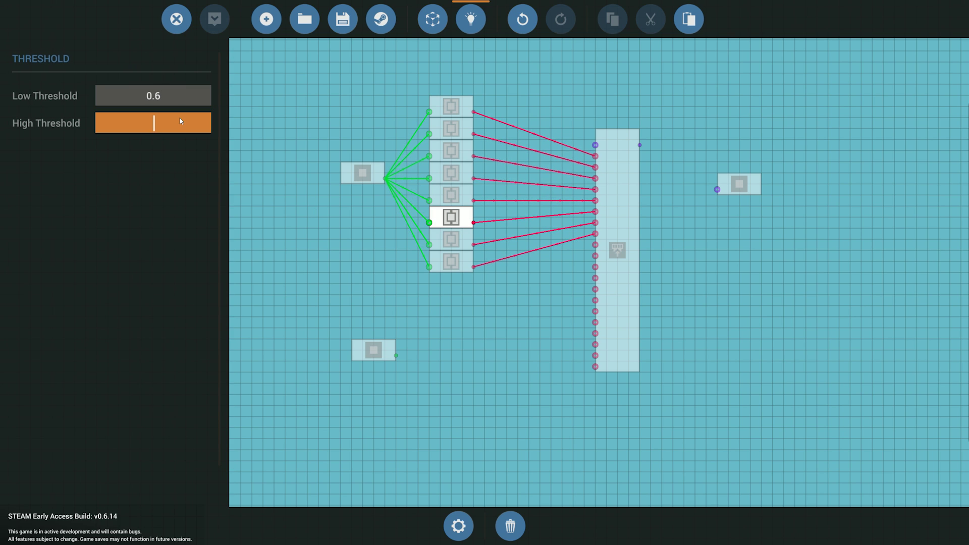
text(.7)
key(Return)
Step: Set the seventh Threshold gate's low threshold to 0.7 and edit its high threshold
click(451, 239)
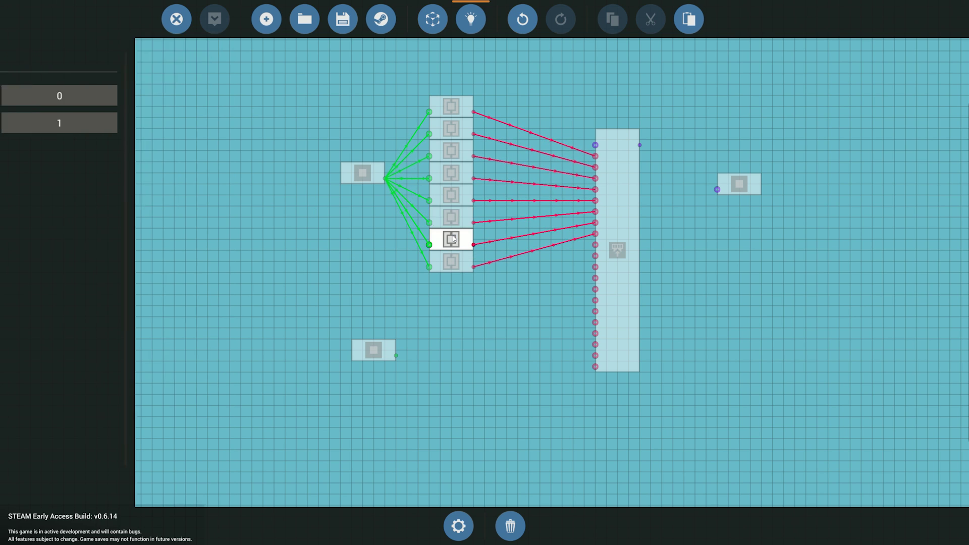
click(173, 94)
text(.7)
click(194, 127)
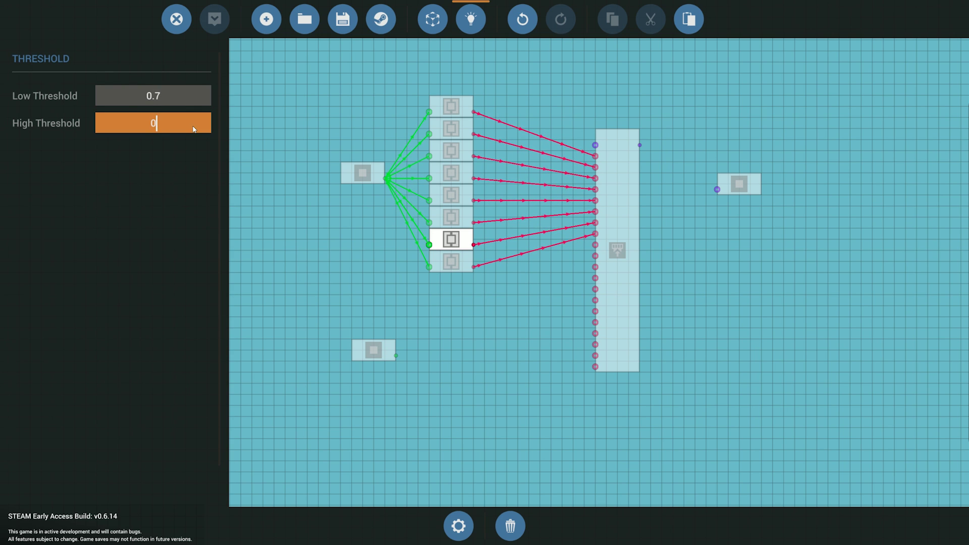
Step: Set the low threshold of the eighth Threshold gate to 0.9 and close its properties
click(439, 271)
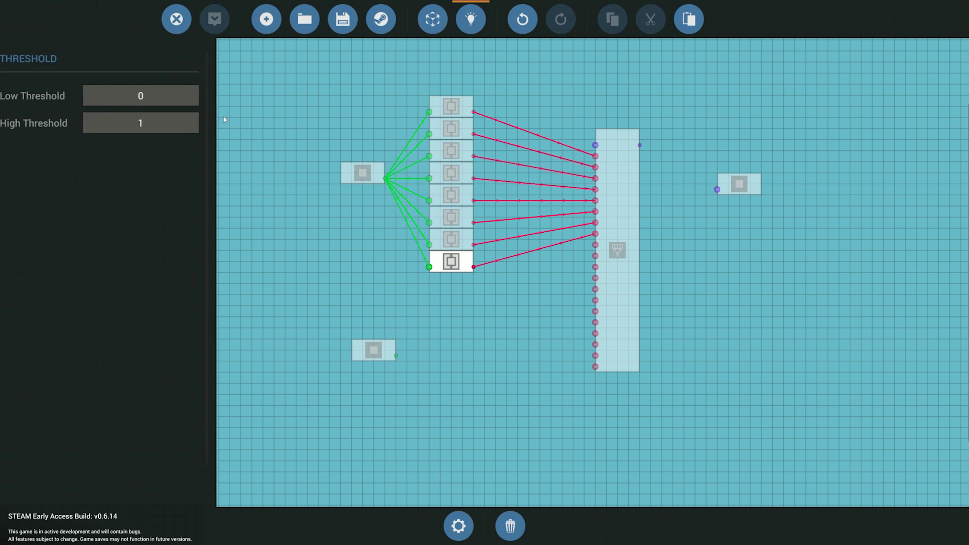
click(200, 104)
text(.89)
key(BackSpace)
key(BackSpace)
text(9)
click(201, 128)
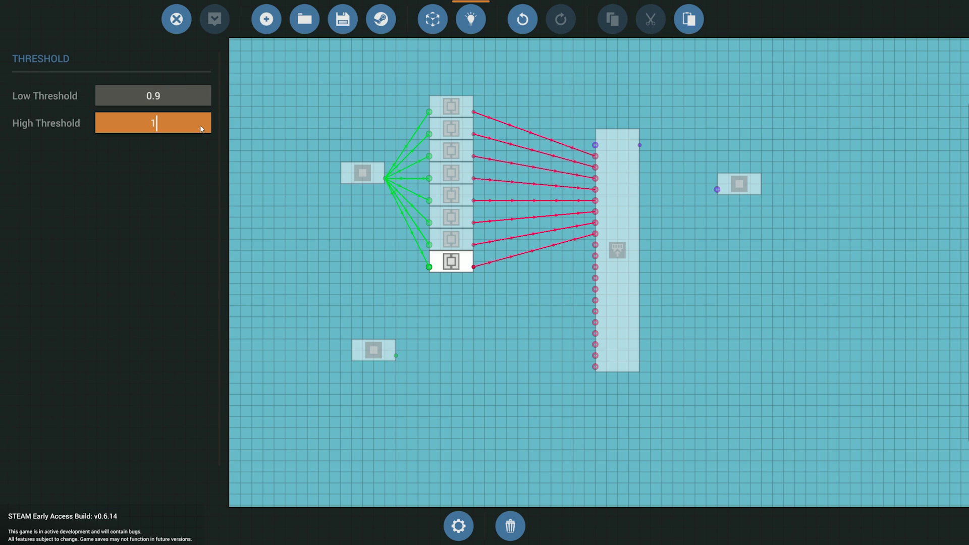
click(495, 315)
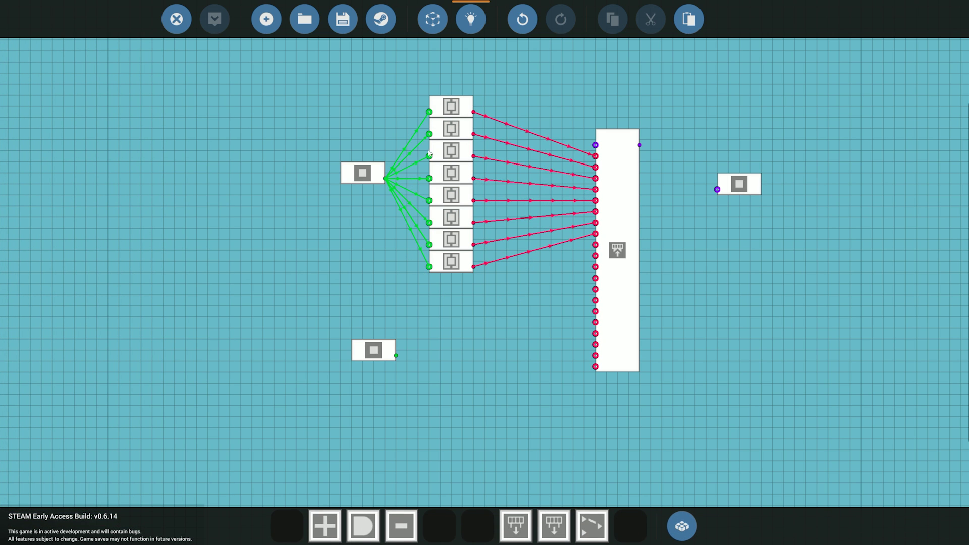
Step: Align the lower number input under the upper one and connect the composite gate's output to the output node, levelled with it
mouse_move(374, 351)
mouse_down()
mouse_move(329, 351)
mouse_move(378, 355)
mouse_up()
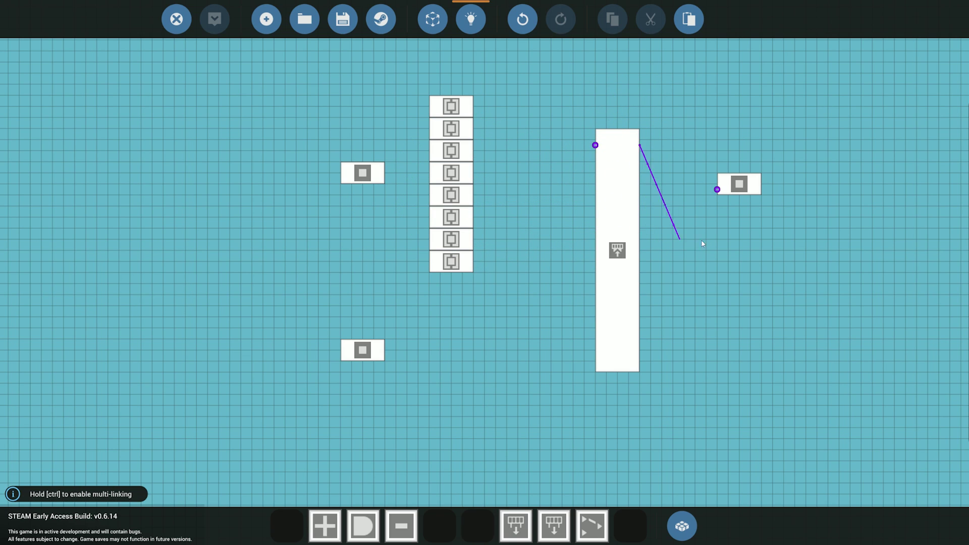
click(717, 190)
drag(734, 183, 736, 140)
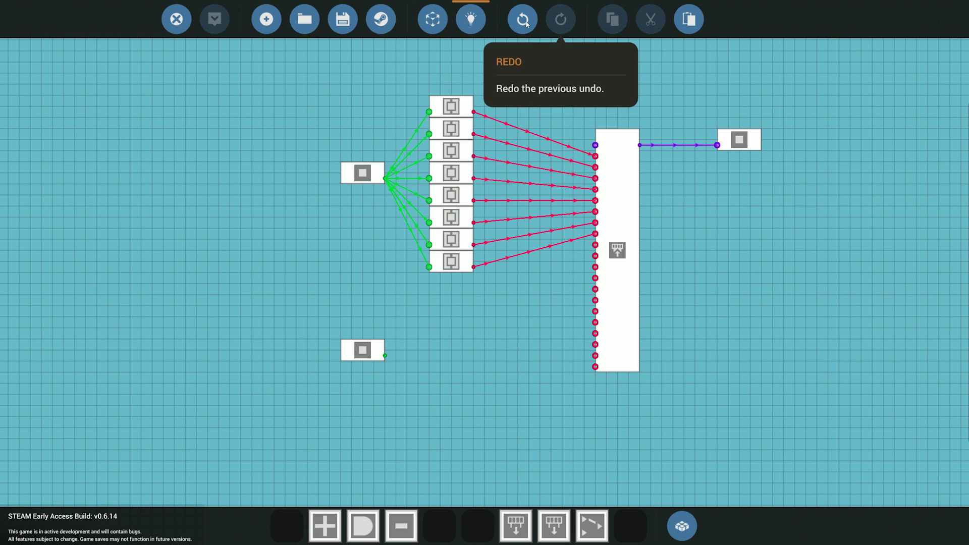
Step: Save the microcontroller as TEST RADIAL BAR SEGMENT and return to the vehicle workbench
click(343, 19)
click(226, 180)
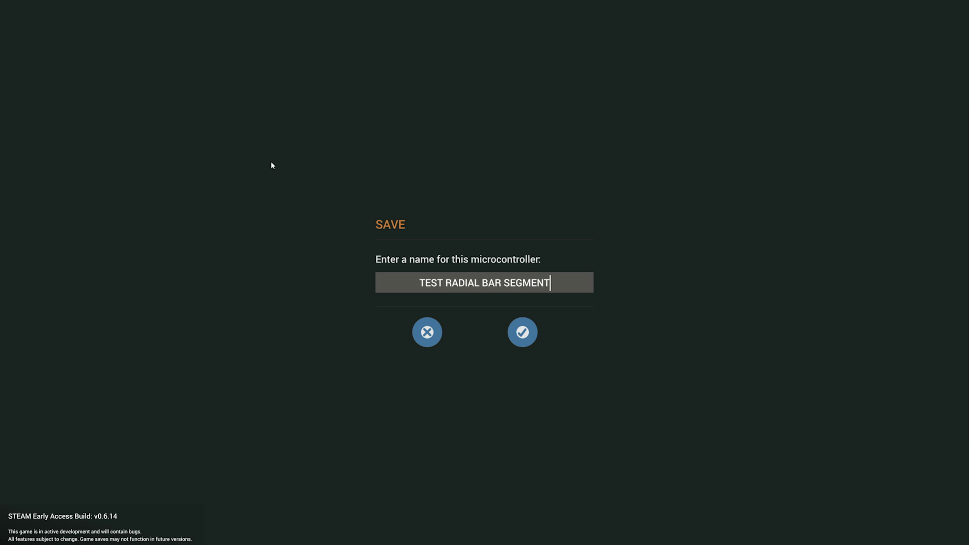
click(510, 331)
click(176, 18)
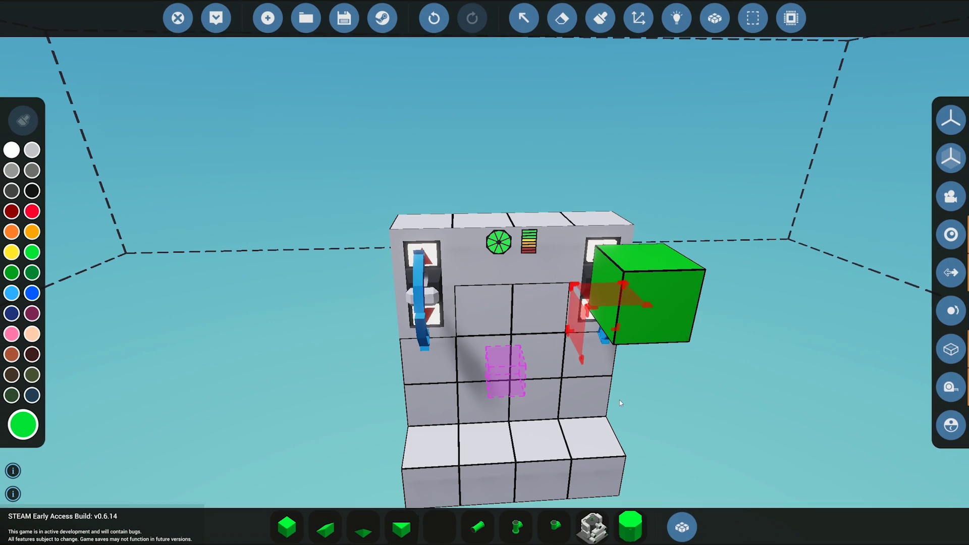
Step: Place the Test Bar Radial Panels microcontroller on the back of the console's wall
click(685, 533)
scroll(468, 336, down, 10)
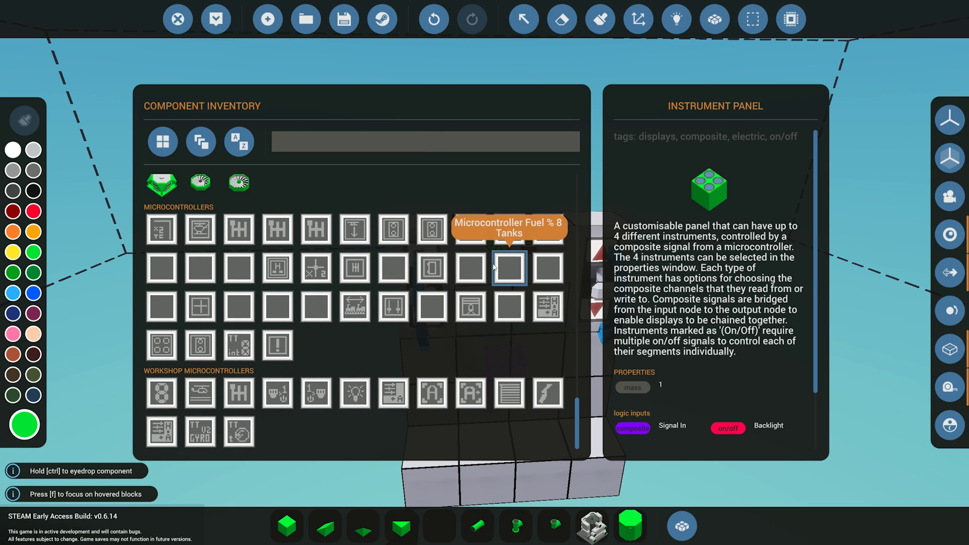
click(267, 306)
click(682, 526)
drag(364, 323, 492, 325)
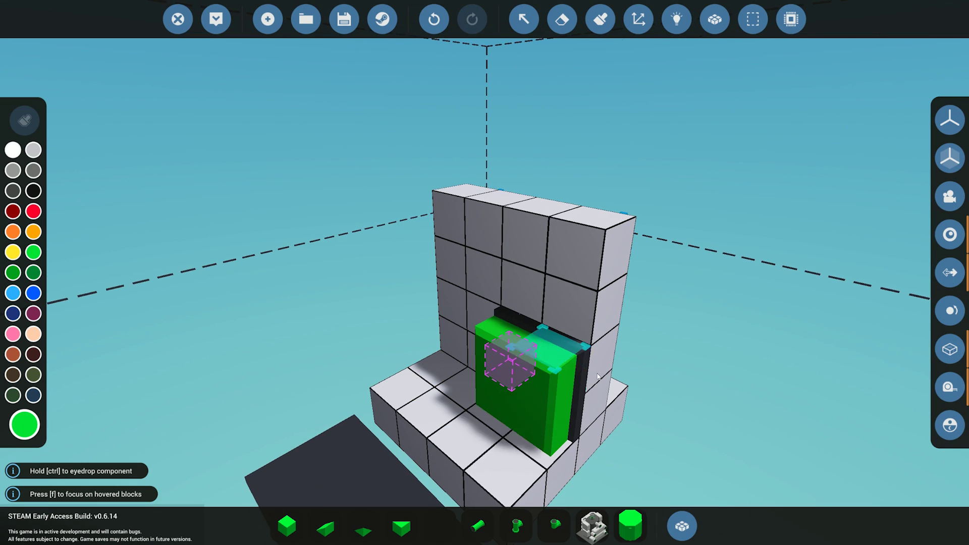
Step: Place an Electric Battery Small behind the console's wall beside the microcontroller
click(682, 526)
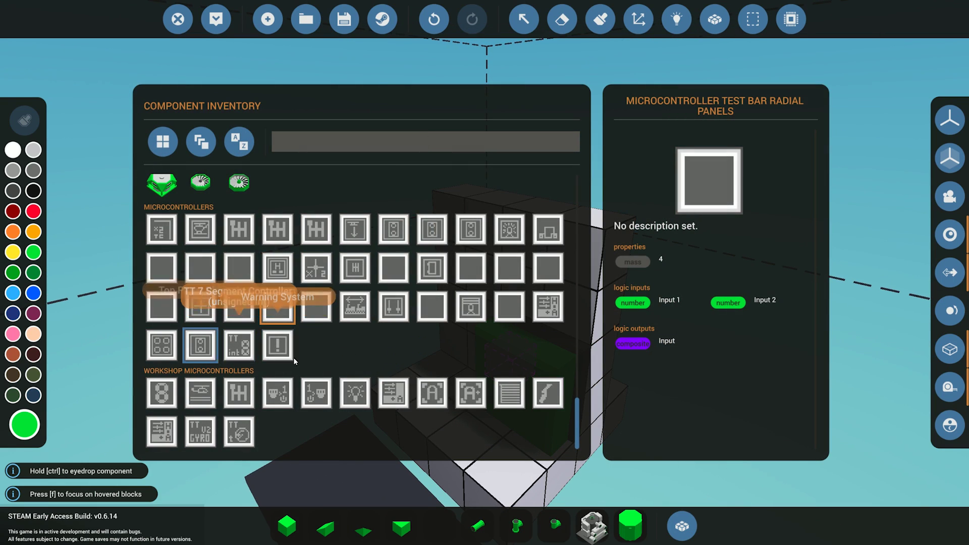
scroll(303, 349, up, 5)
click(239, 313)
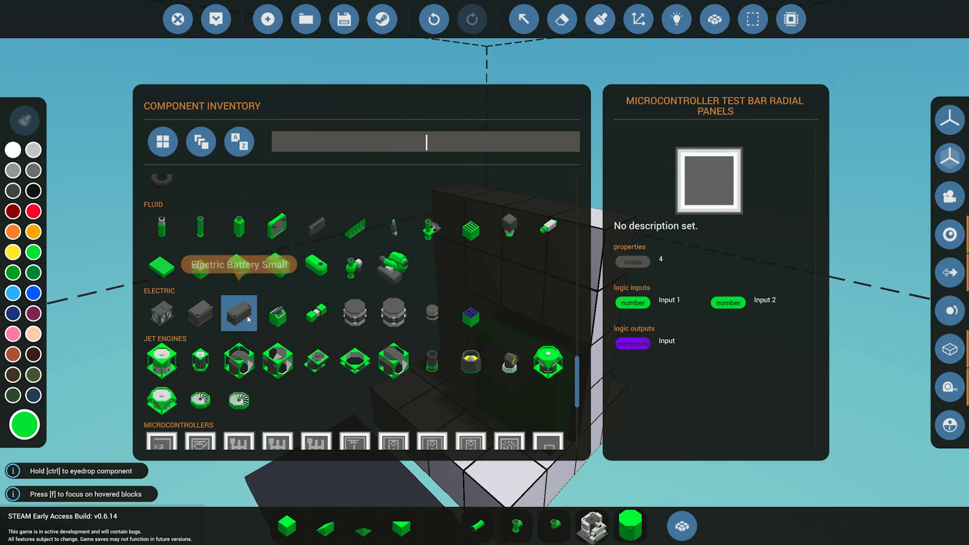
click(682, 539)
click(424, 345)
key(a)
key(d)
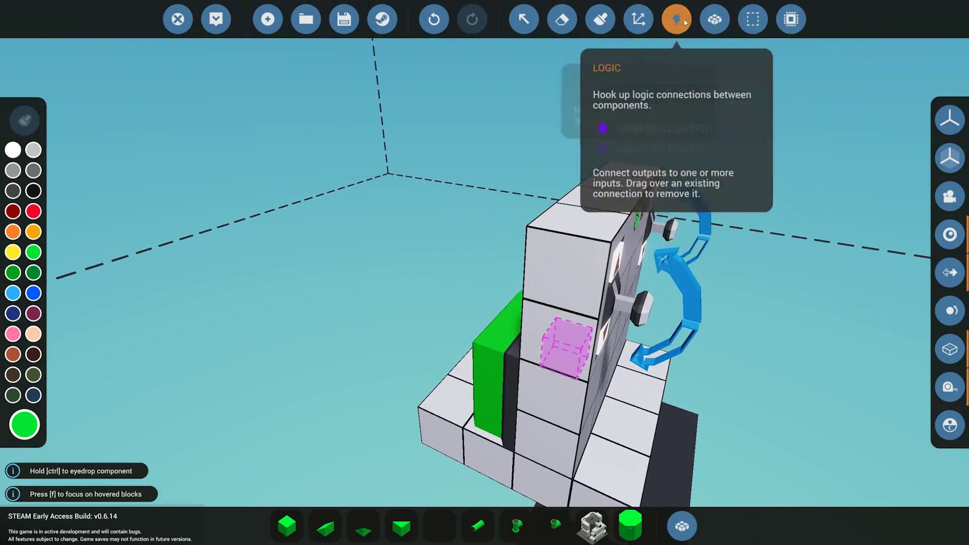
Step: Wire the battery's electric node to both throttle levers and both instrument panels
click(685, 21)
click(19, 349)
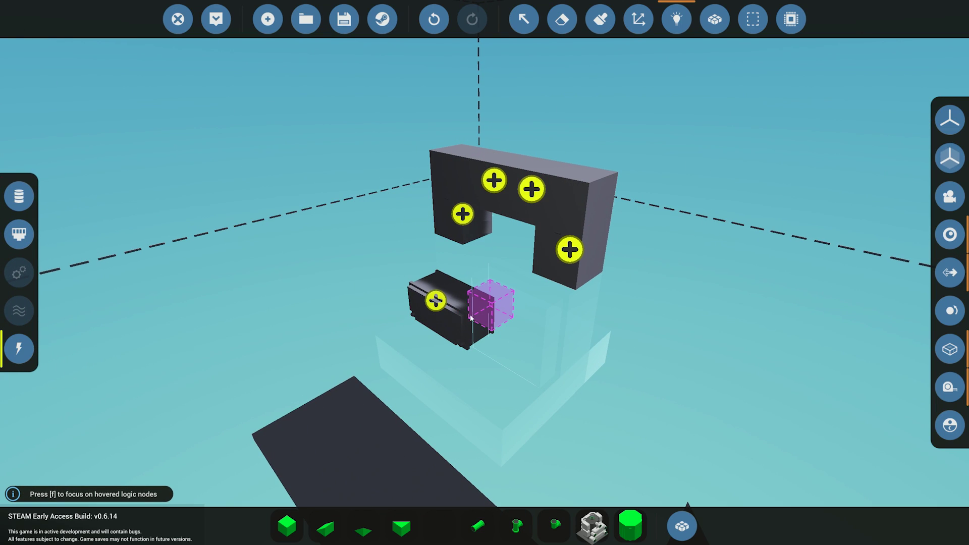
right_click(463, 214)
drag(436, 301, 530, 190)
right_click(494, 180)
click(531, 189)
click(569, 249)
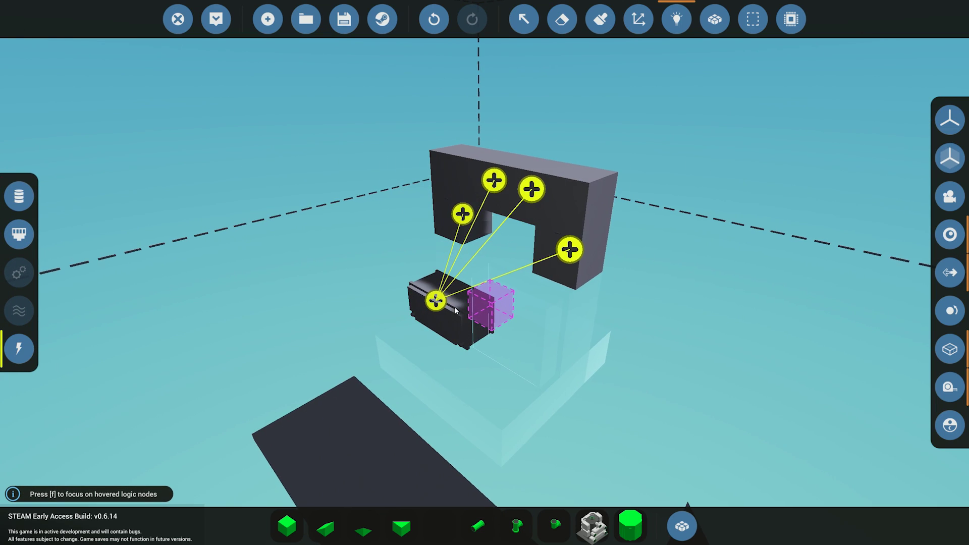
Step: Connect the microcontroller's composite output to the composite inputs of both instrument panels
click(19, 234)
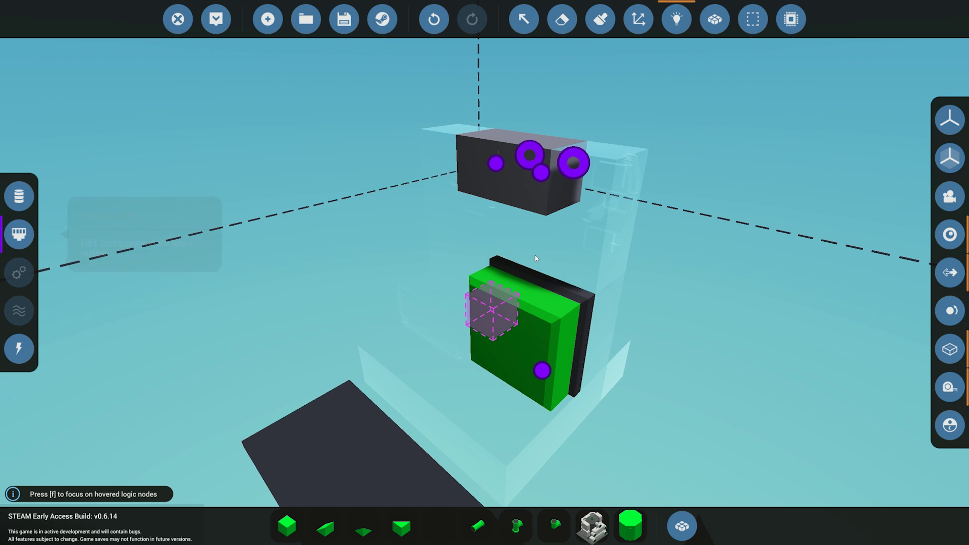
click(548, 384)
ctrl+click(533, 145)
ctrl+click(582, 152)
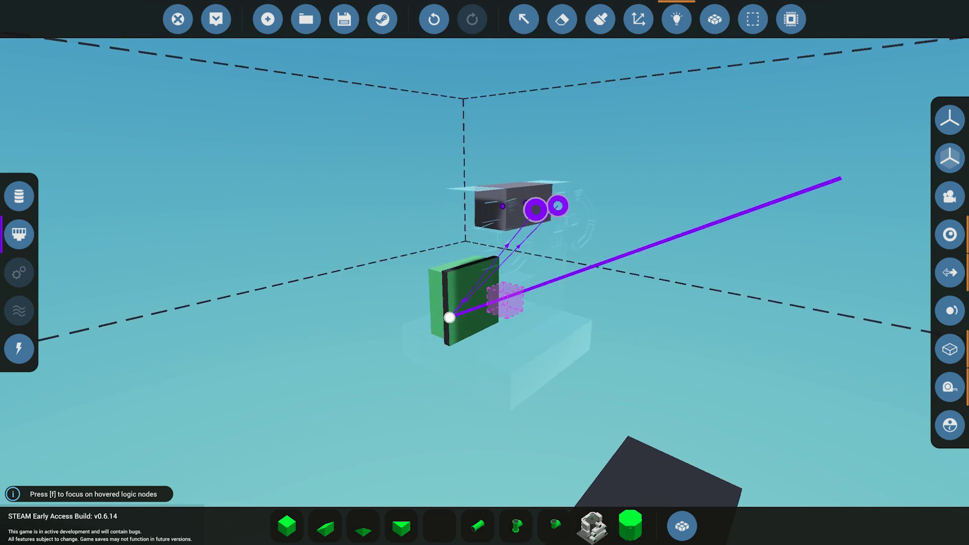
Step: Connect the number outputs of both throttle levers to the microcontroller's two number inputs
click(18, 197)
key(w)
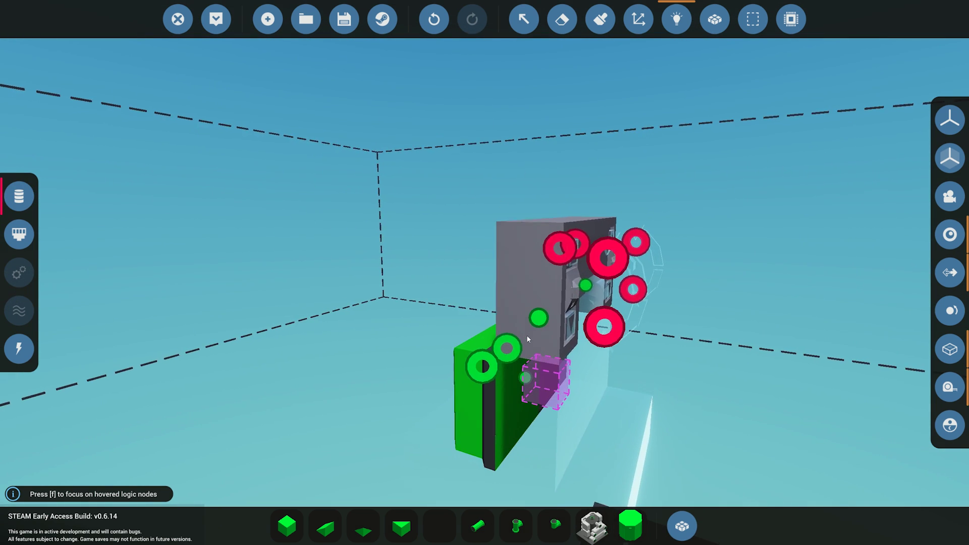
click(497, 327)
drag(449, 374, 447, 375)
key(d)
drag(505, 284, 404, 354)
key(d)
key(d)
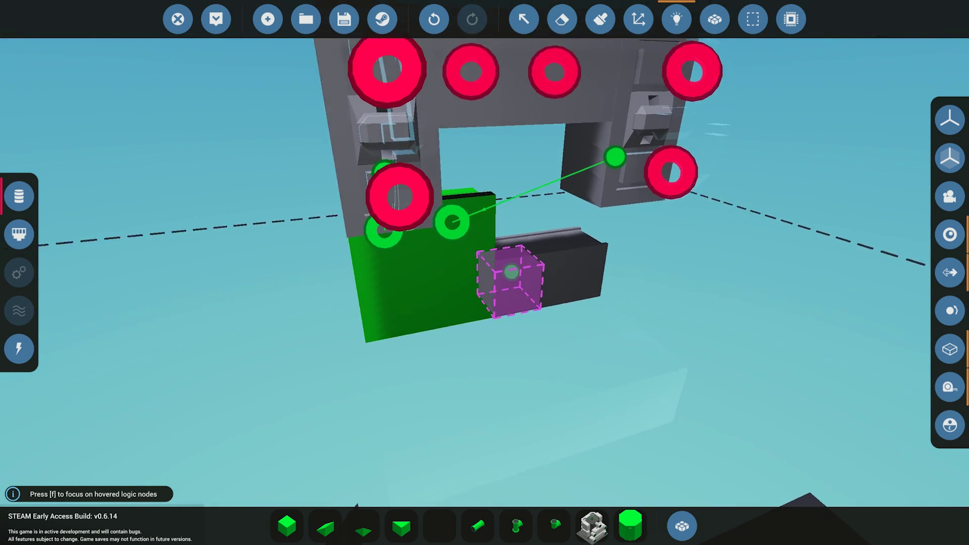
key(w)
key(s)
scroll(481, 271, down, 2)
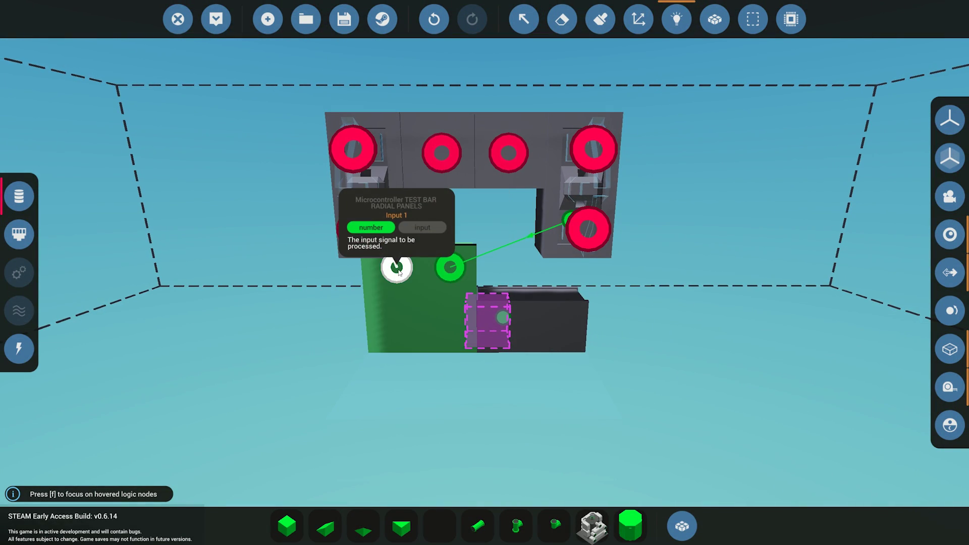
Step: Spawn the finished console from the workbench and walk up to its front panel
click(527, 23)
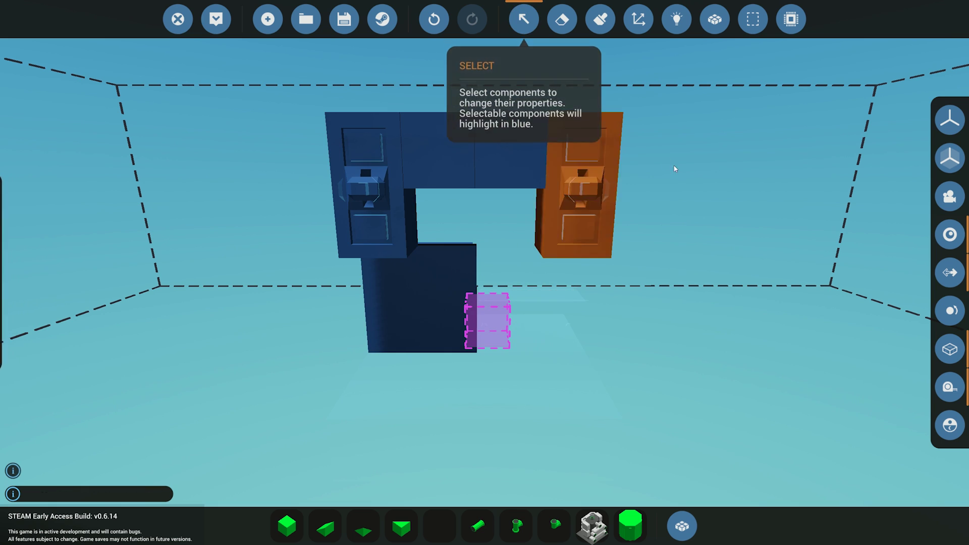
click(525, 21)
scroll(578, 152, down, 3)
scroll(593, 149, up, 2)
click(216, 19)
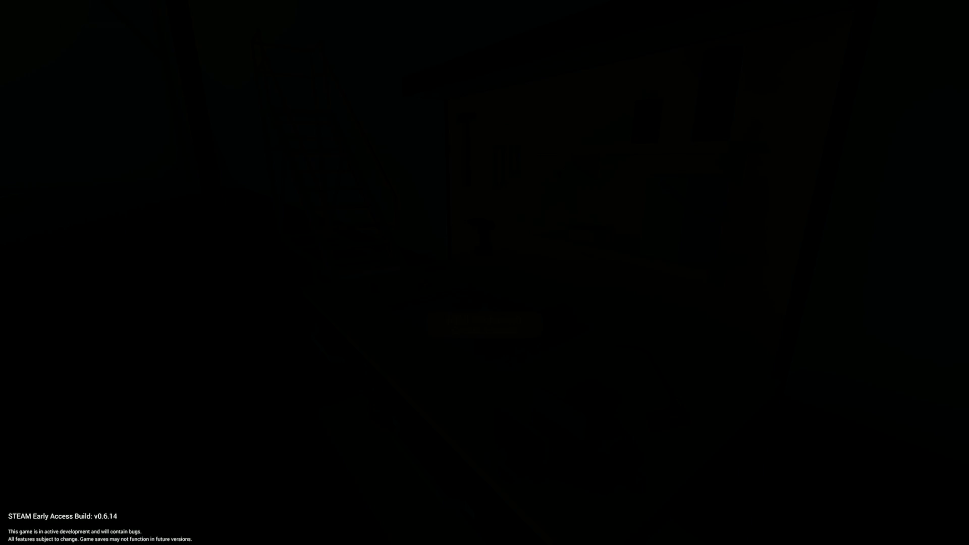
key(w)
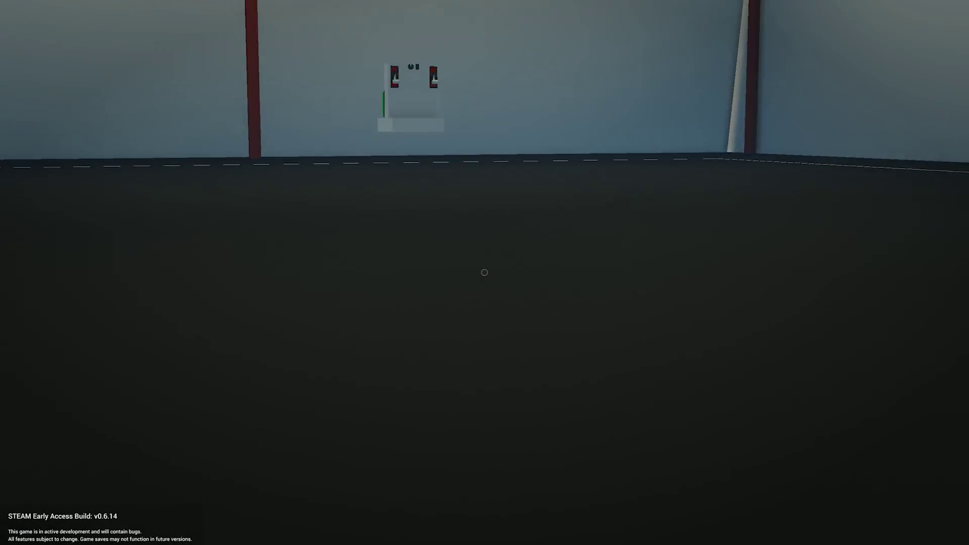
key(w)
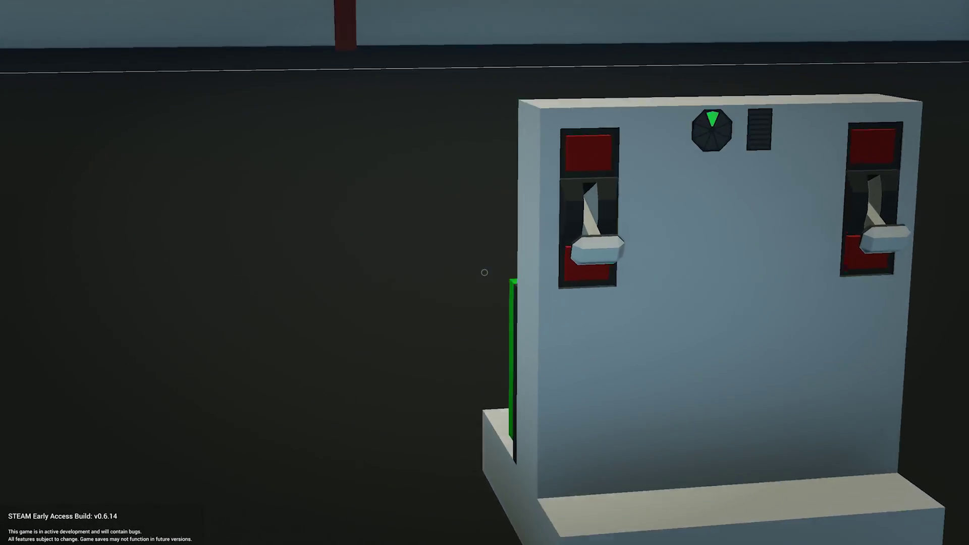
key(w)
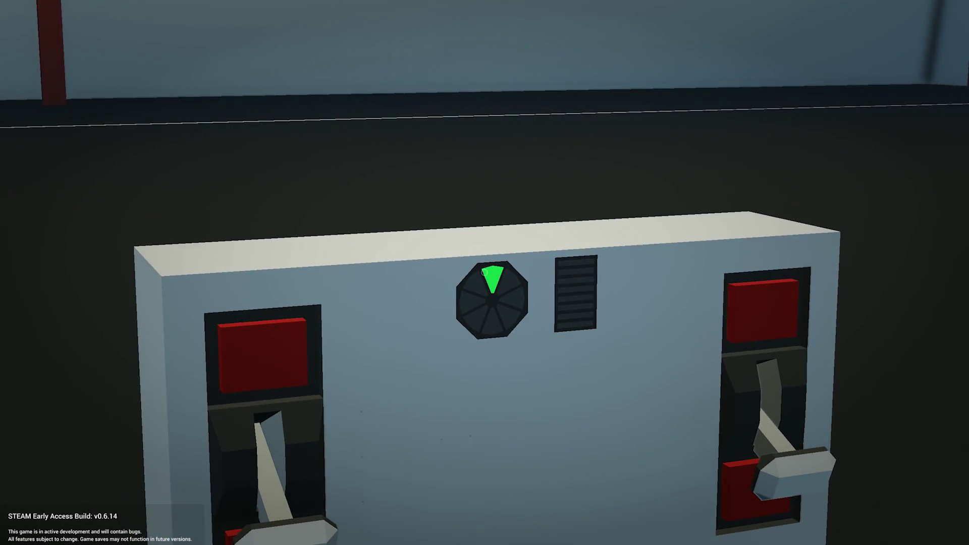
Step: Raise and lower the left throttle lever on the spawned console to test the radial indicator's response
mouse_move(485, 273)
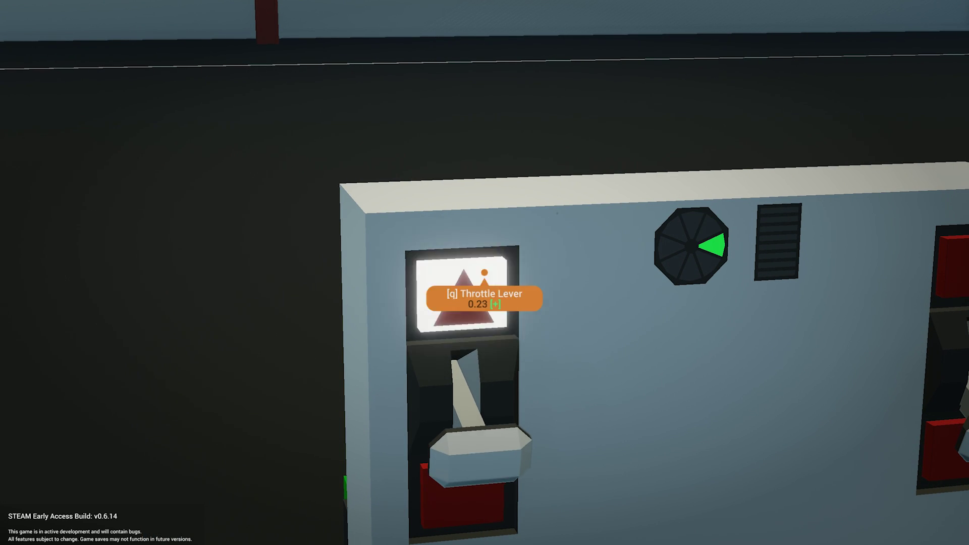
key(e)
key(e)
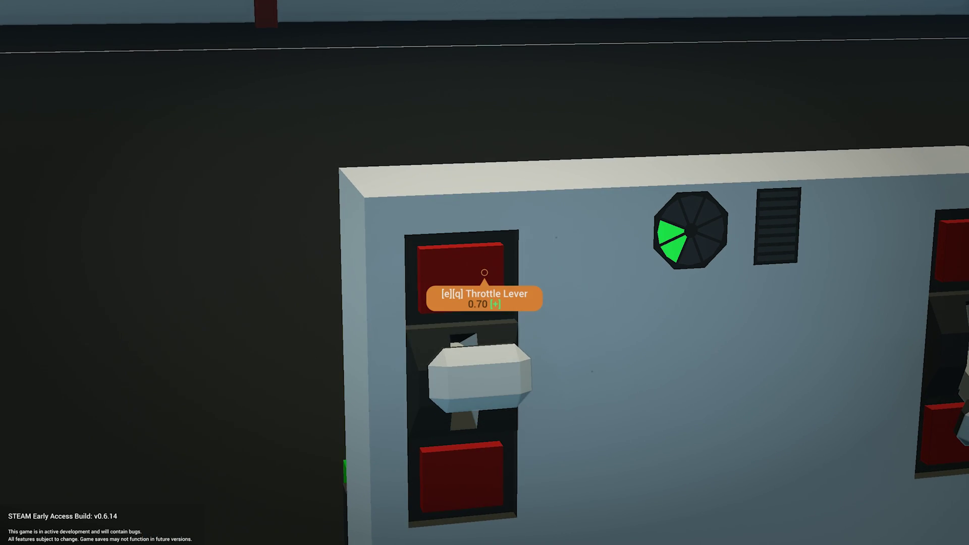
key(q)
key(q)
key(s)
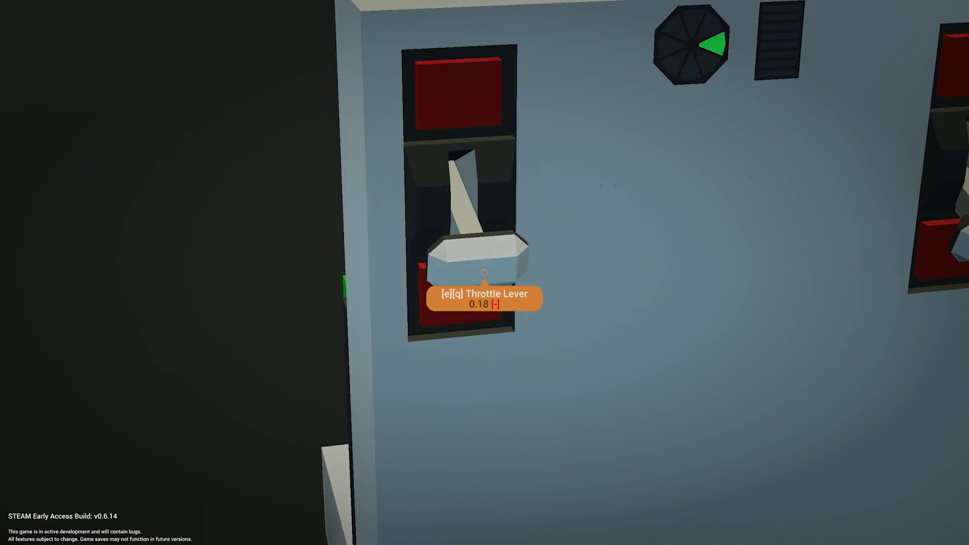